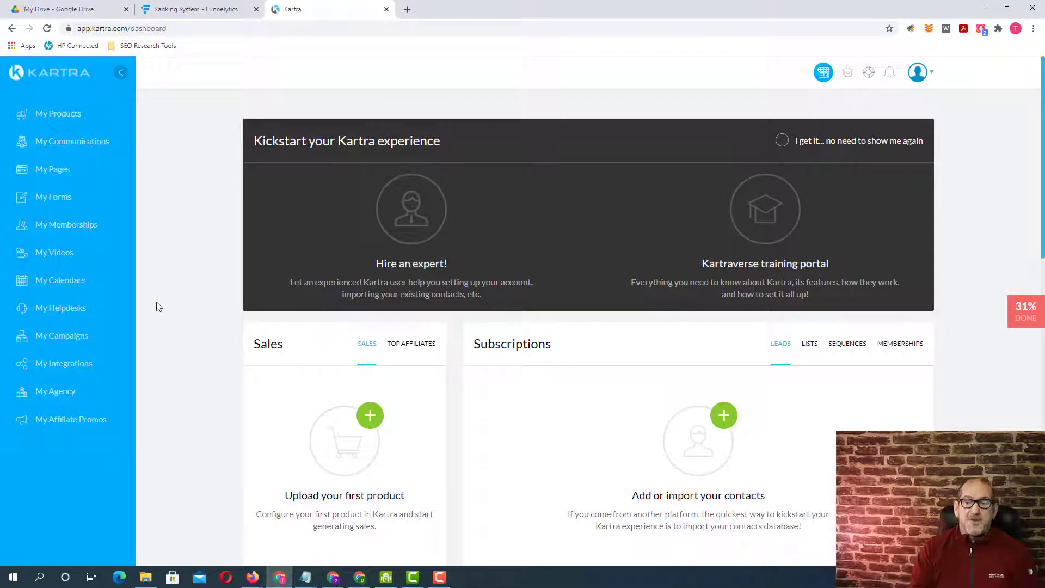
# - Start a new page from the Blank canvas template in My Pages and name it TY001
pyautogui.click(51, 169)
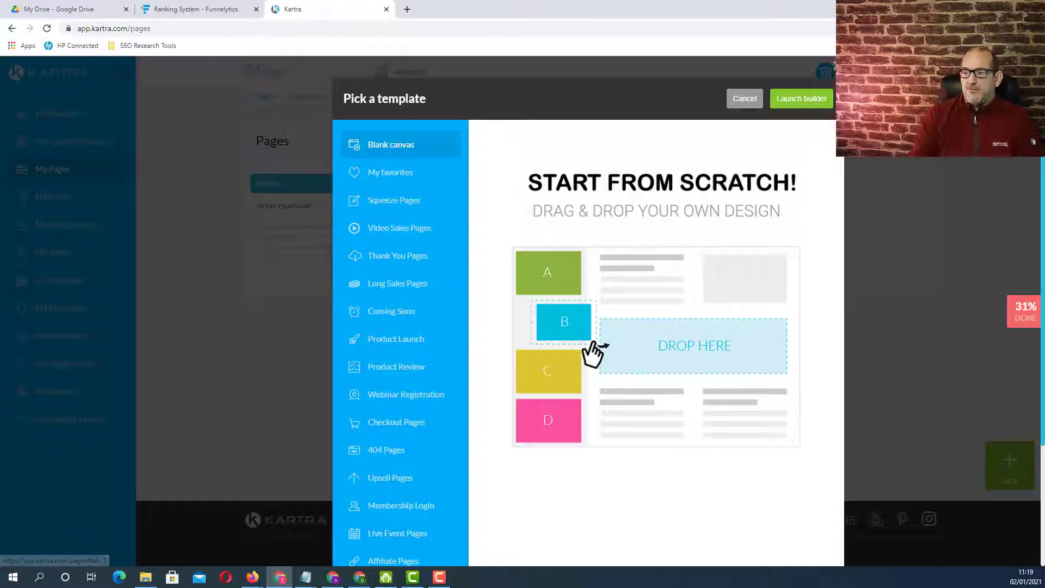
pyautogui.click(802, 98)
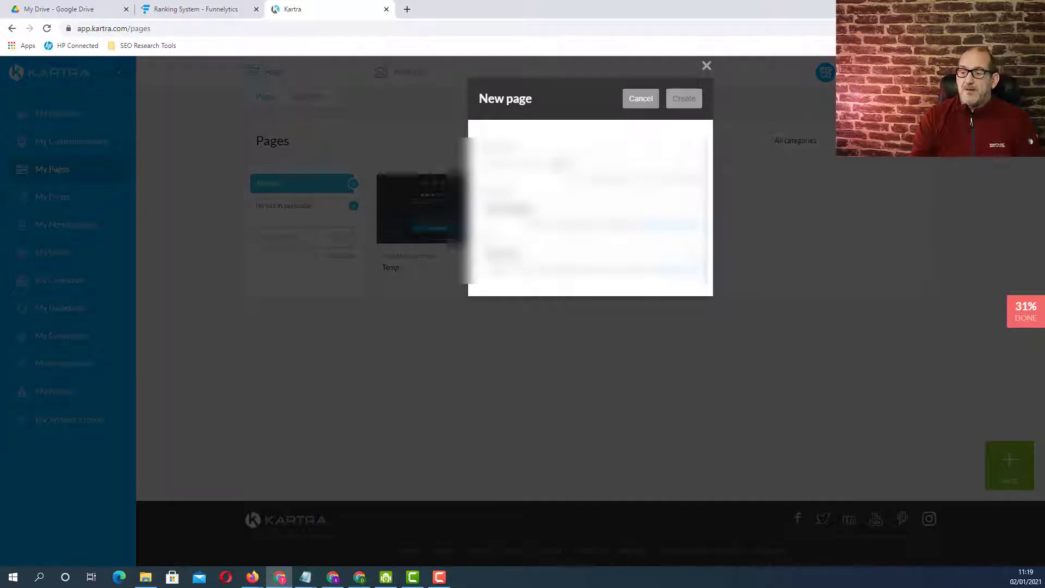
pyautogui.click(561, 164)
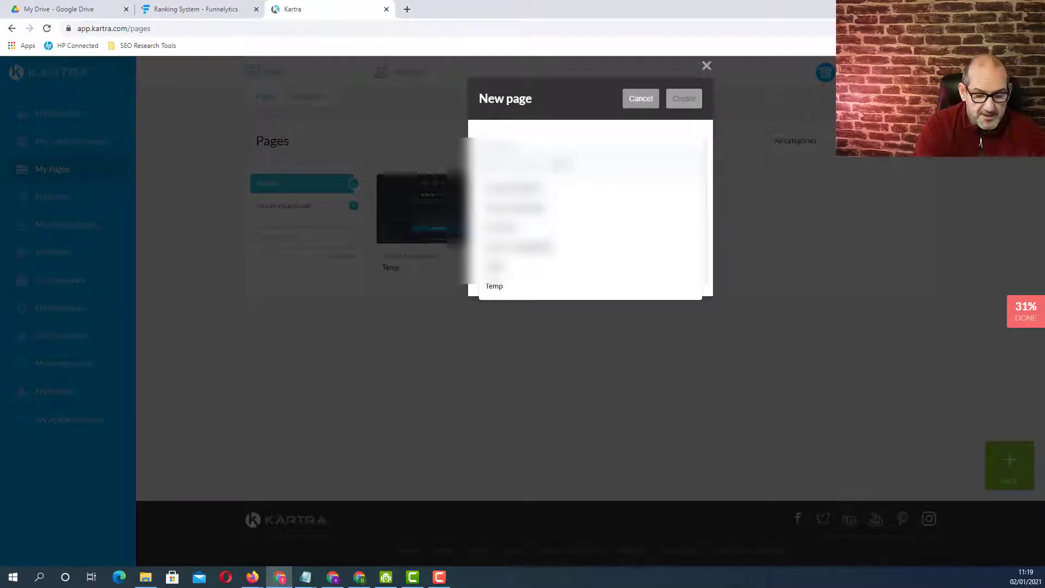
pyautogui.write('te')
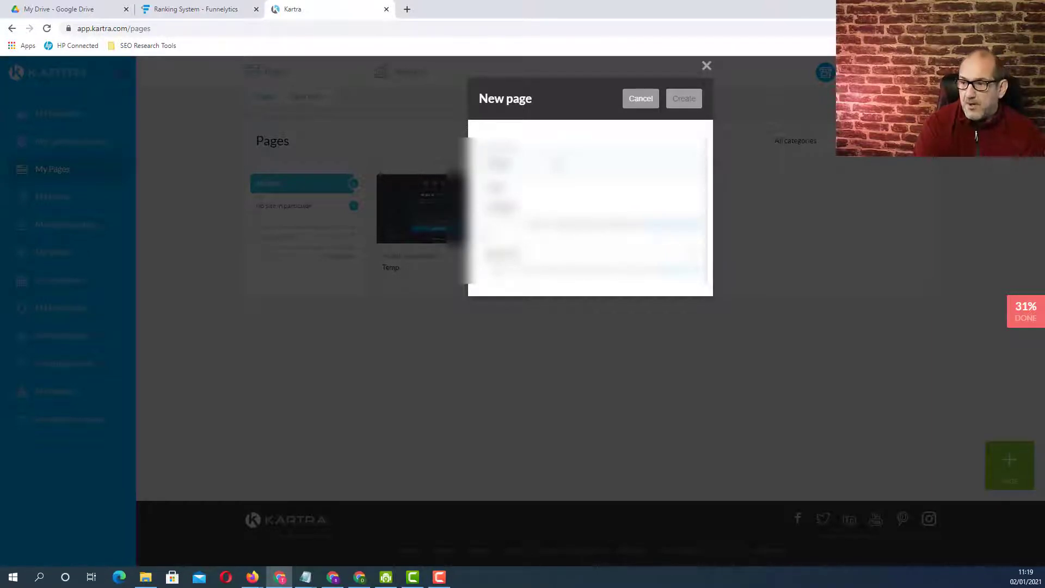
pyautogui.click(571, 148)
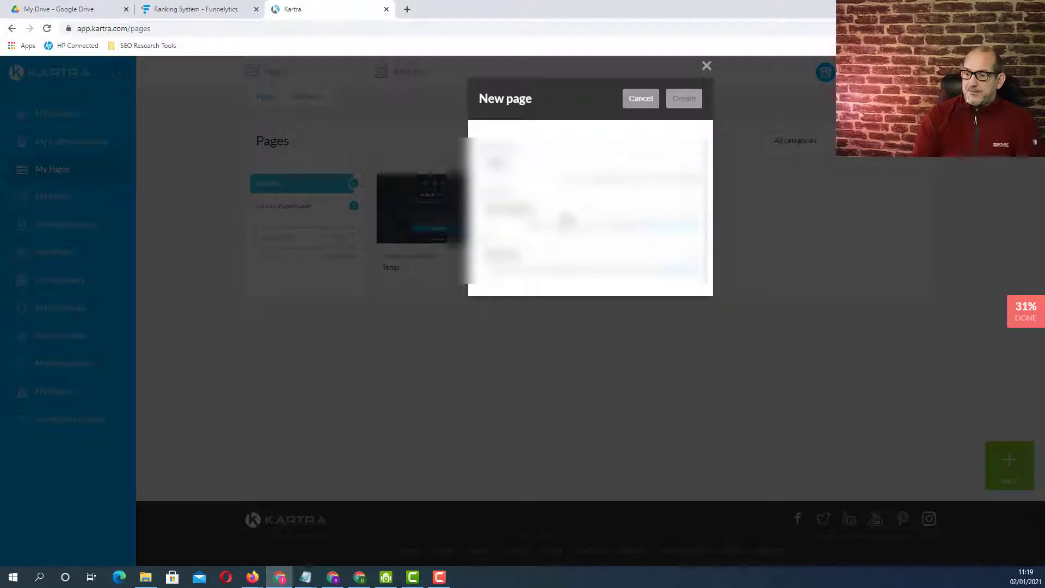
# - Assign the new page to no category in particular and no site in particular, and create it
pyautogui.click(592, 216)
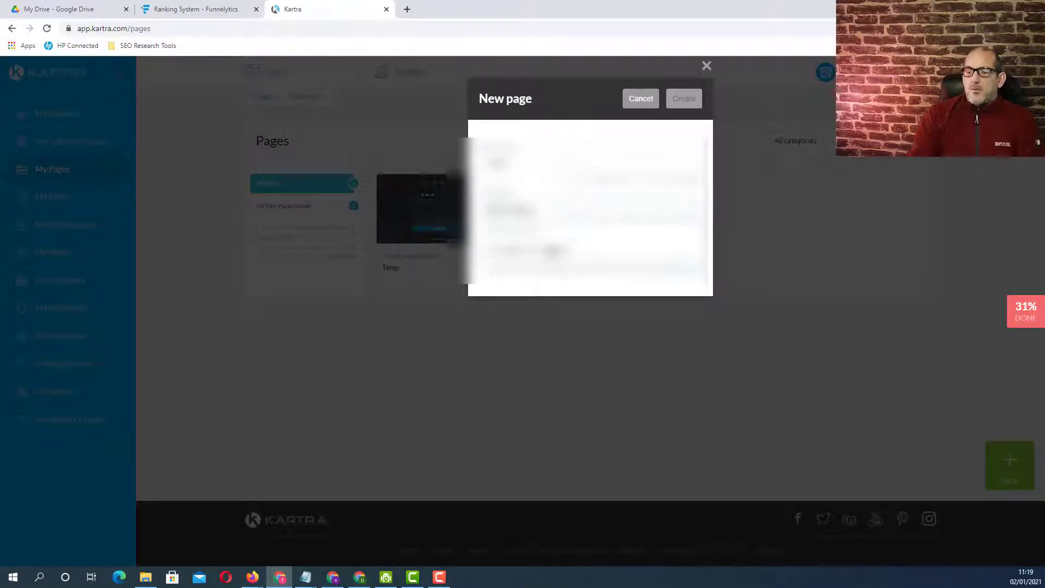
pyautogui.click(551, 249)
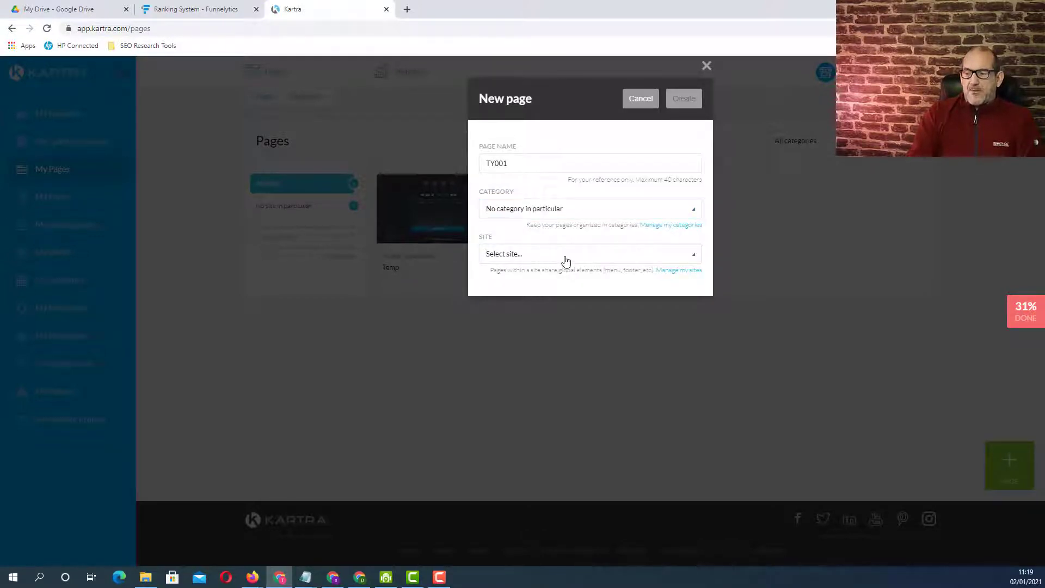
pyautogui.click(566, 260)
pyautogui.click(542, 297)
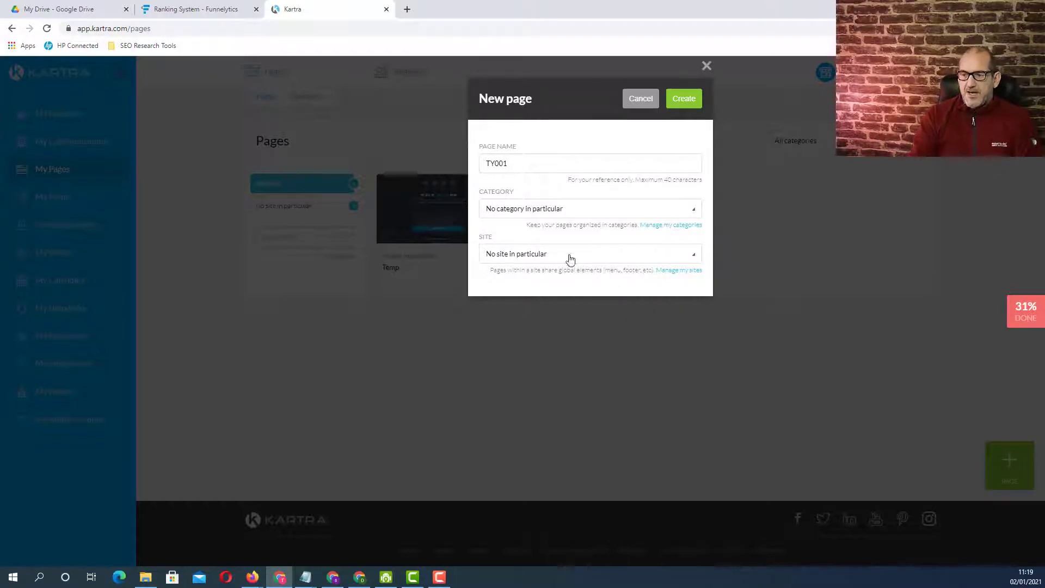
pyautogui.click(683, 101)
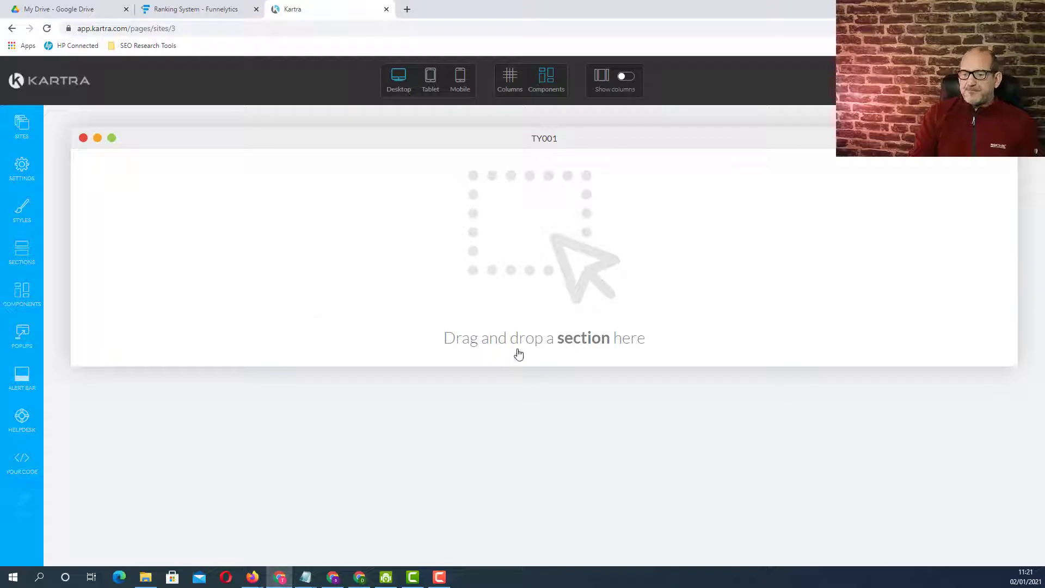
# - Add an empty section block to the blank page
pyautogui.click(22, 253)
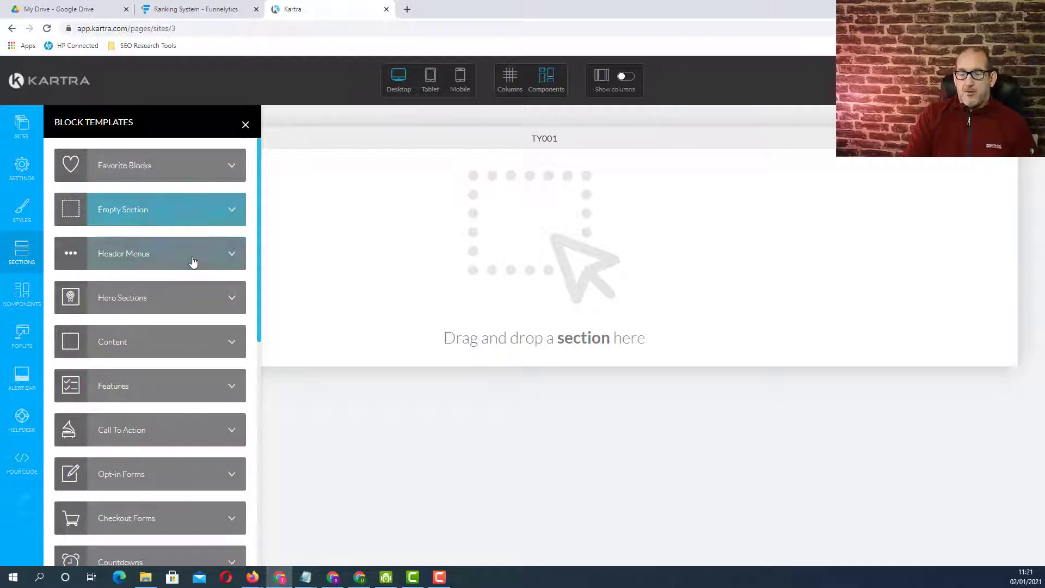
pyautogui.click(212, 213)
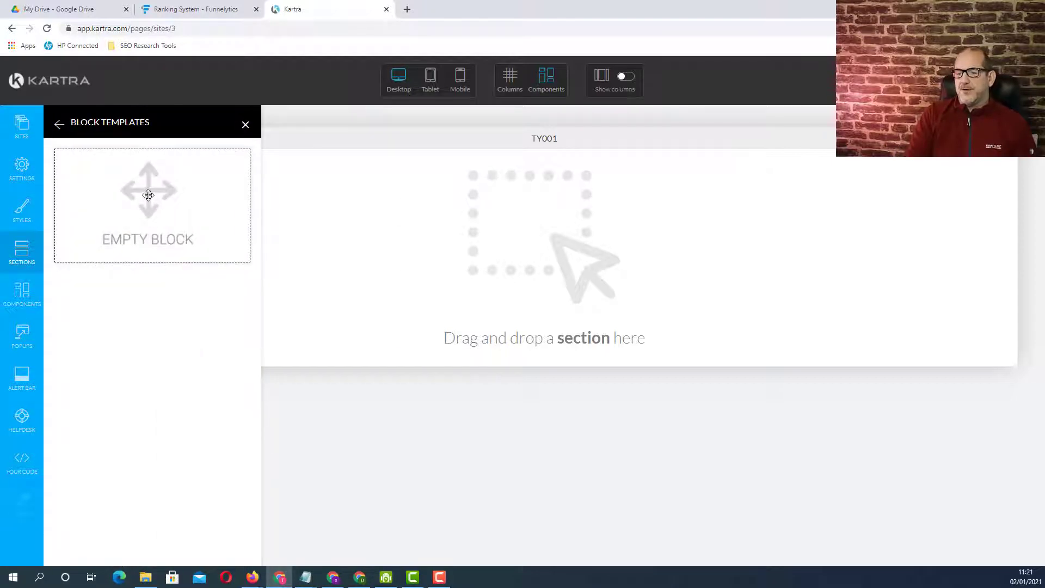
pyautogui.moveTo(148, 195); pyautogui.dragTo(537, 195)
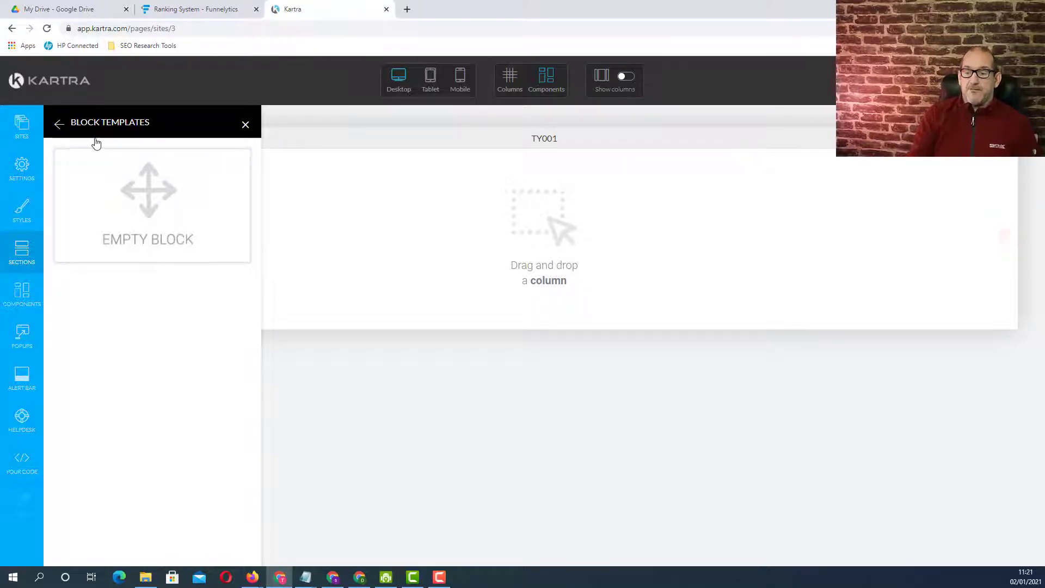
# - Place a single 66% column in the empty section
pyautogui.click(22, 294)
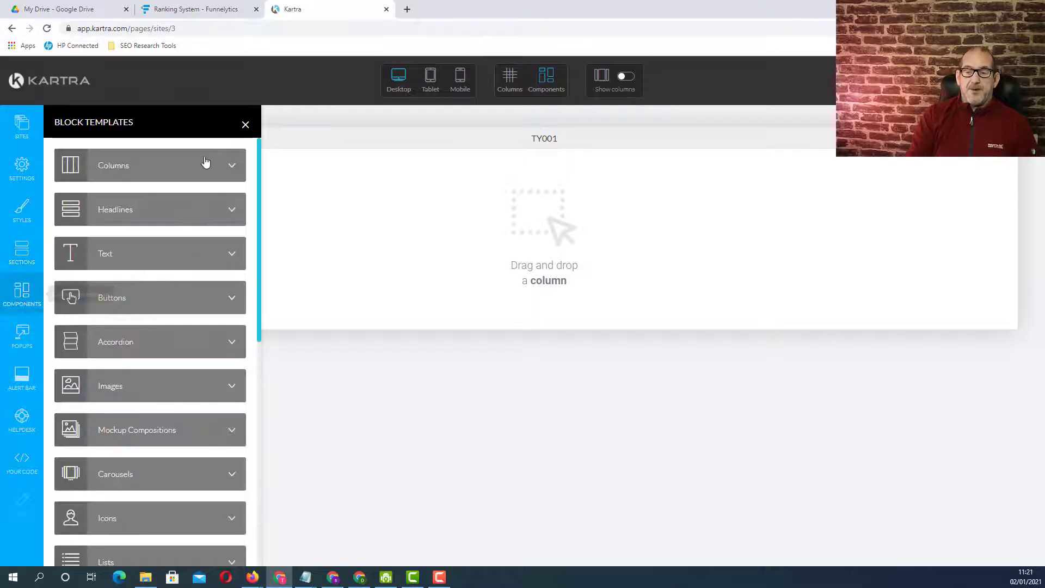
pyautogui.click(205, 164)
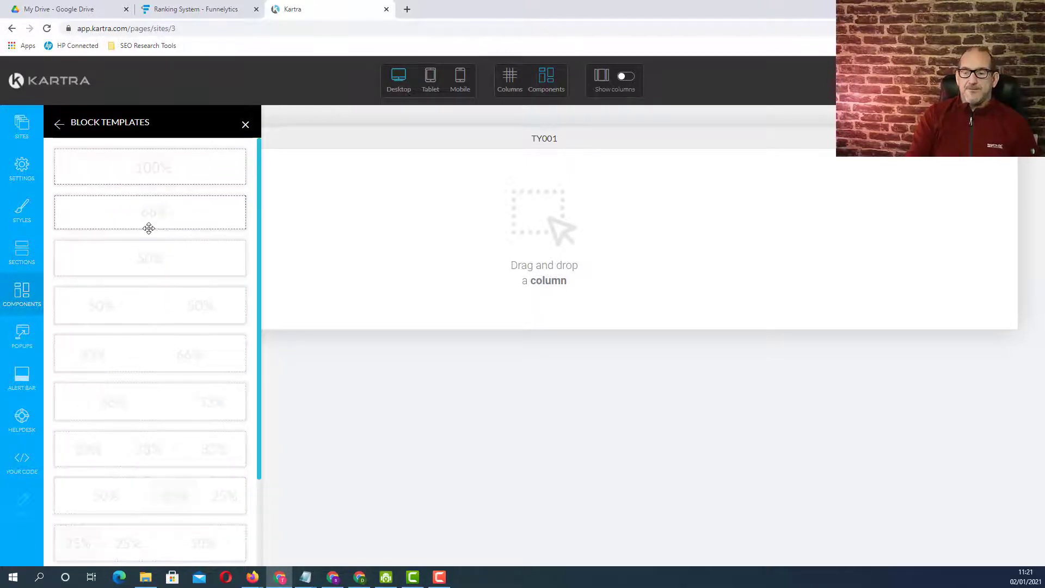
pyautogui.moveTo(145, 213); pyautogui.dragTo(520, 176)
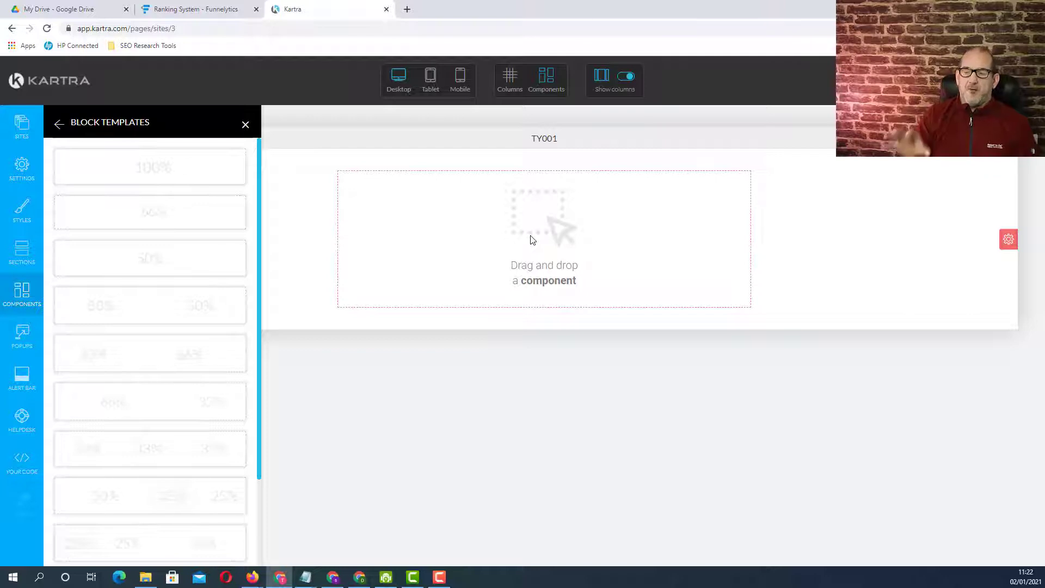
# - Insert the first headline template, with an orange subheading above a large title, into the column
pyautogui.click(28, 294)
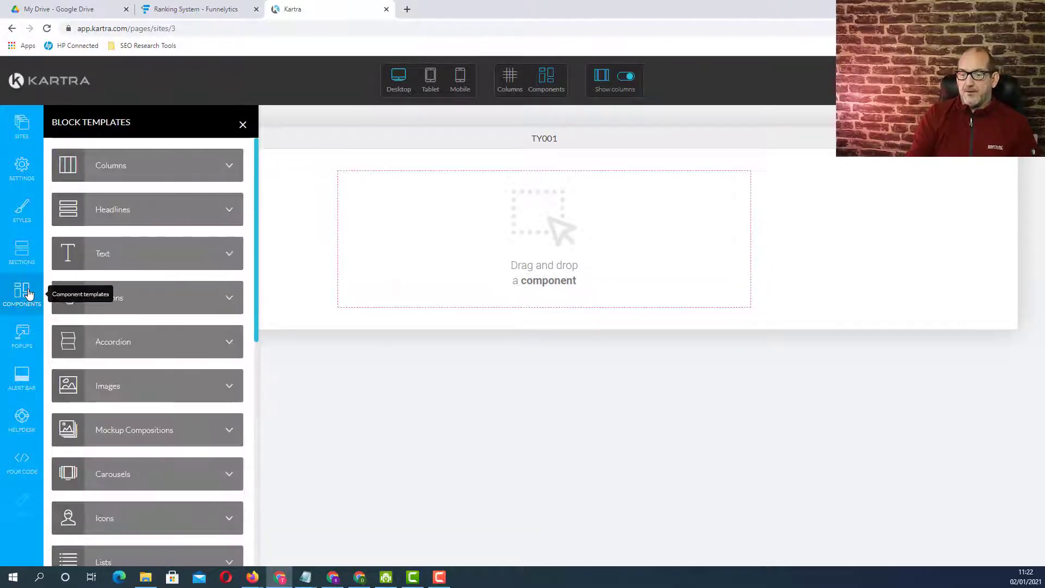
pyautogui.click(224, 212)
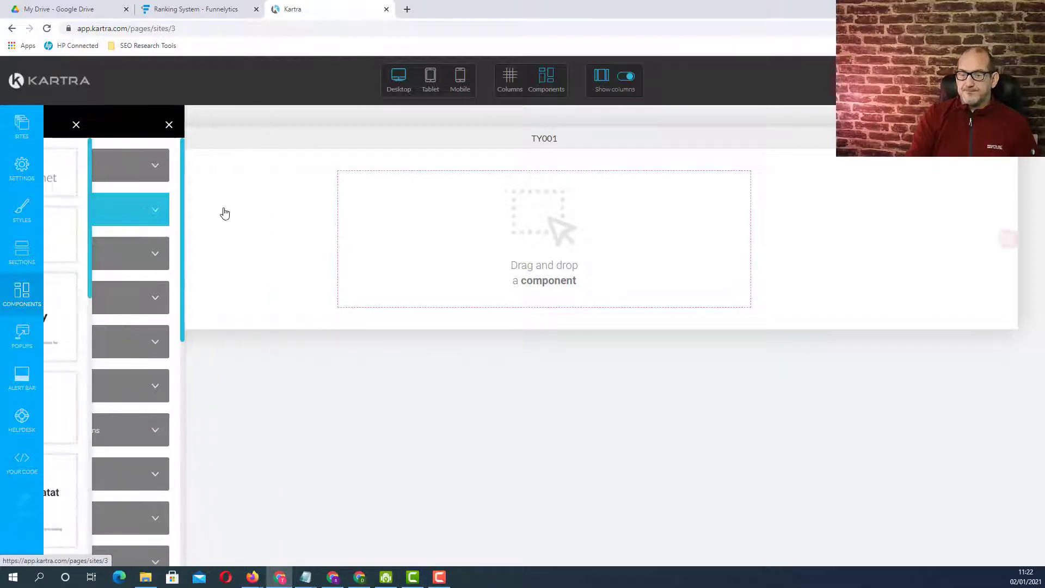
pyautogui.moveTo(132, 172); pyautogui.dragTo(509, 175)
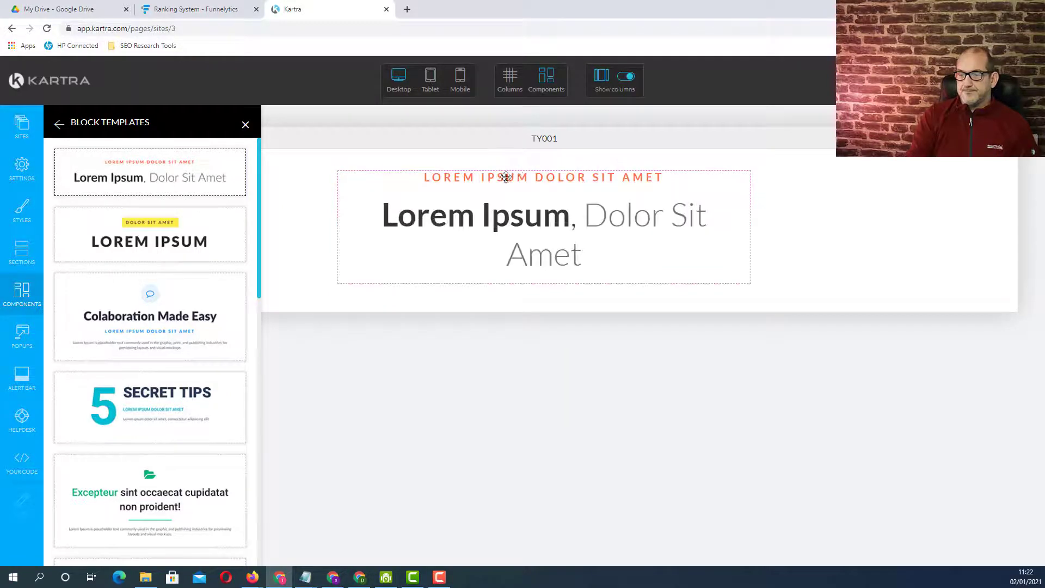
# - Insert a text paragraph component directly below the headline in the column
pyautogui.click(11, 300)
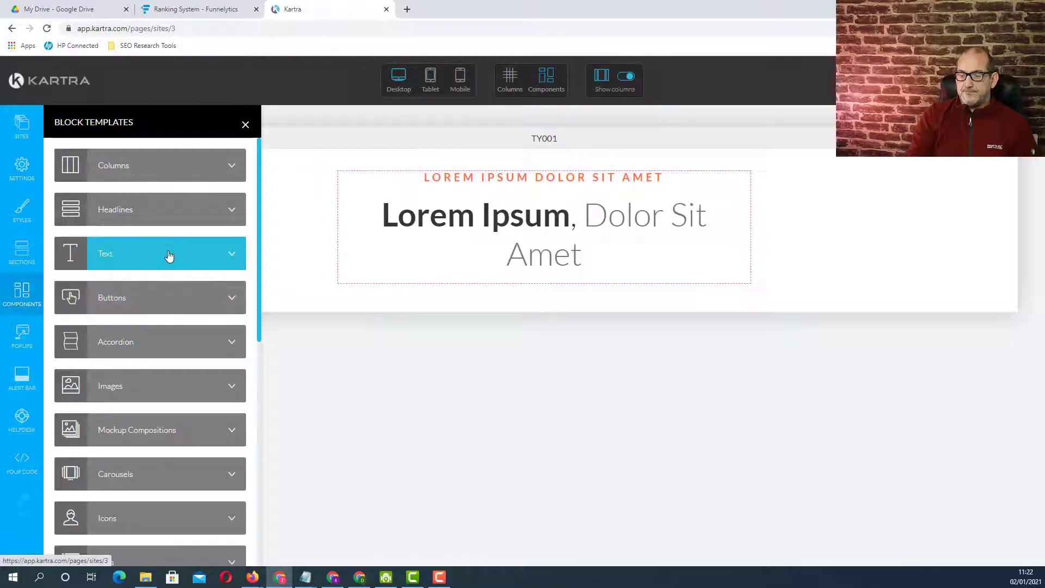
pyautogui.click(168, 257)
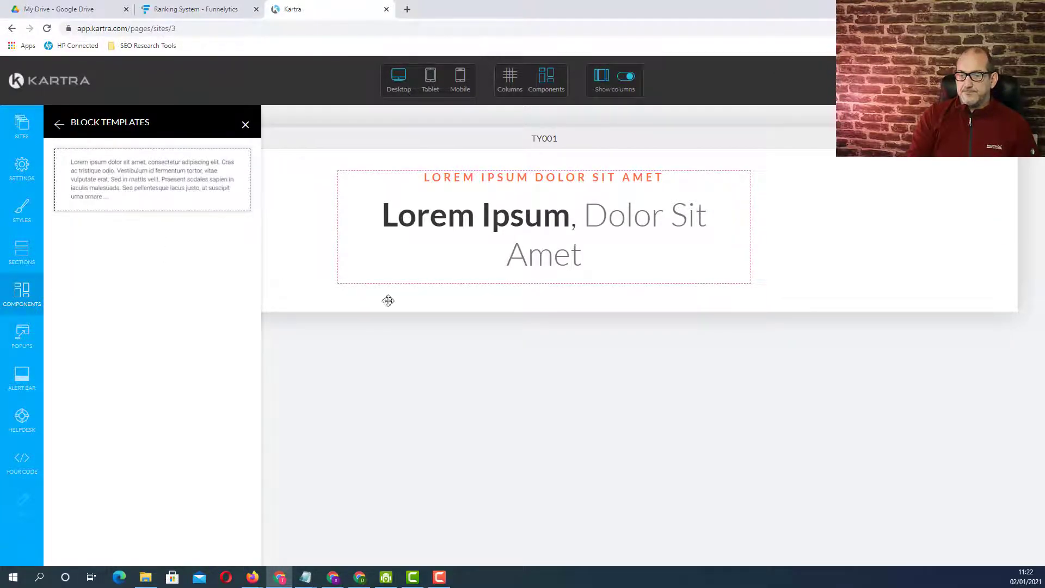
pyautogui.moveTo(388, 301); pyautogui.dragTo(523, 273)
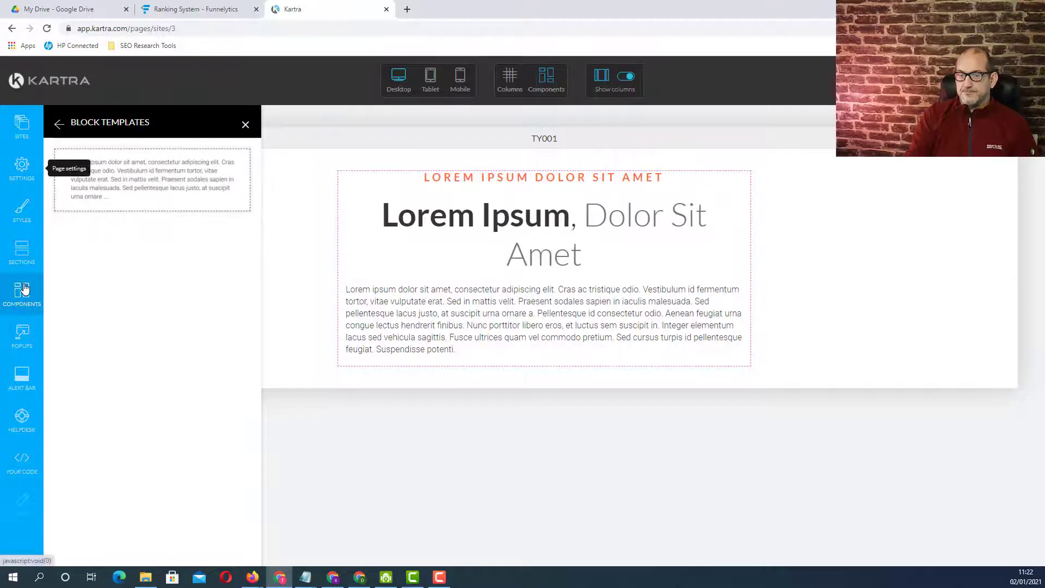
# - Add the dark footer section with centred logo, social icons and copyright line beneath the content section
pyautogui.click(27, 250)
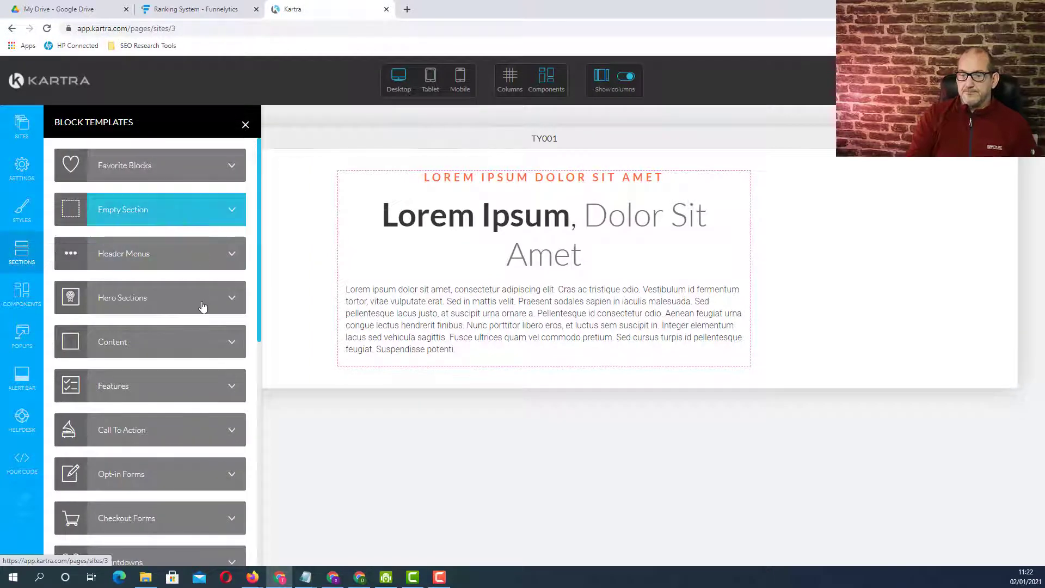
pyautogui.scroll(-5, 203, 305)
pyautogui.scroll(-4, 204, 304)
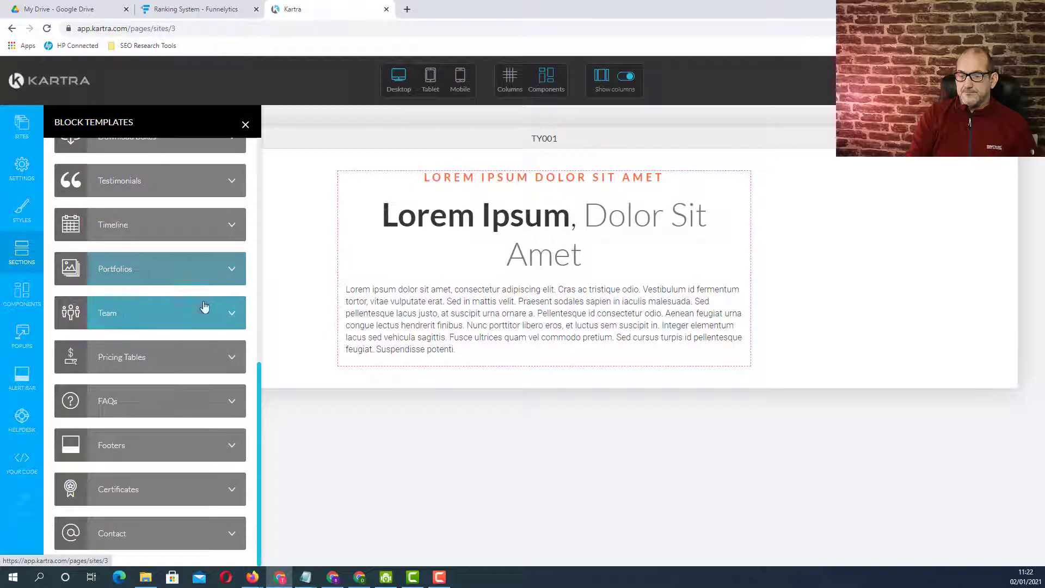
pyautogui.click(183, 442)
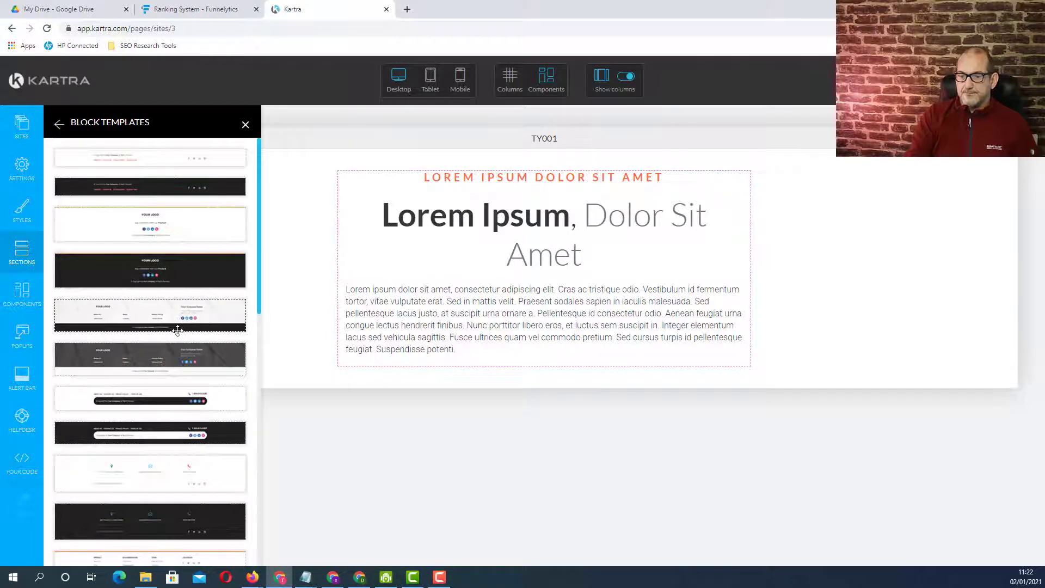
pyautogui.scroll(-3, 177, 330)
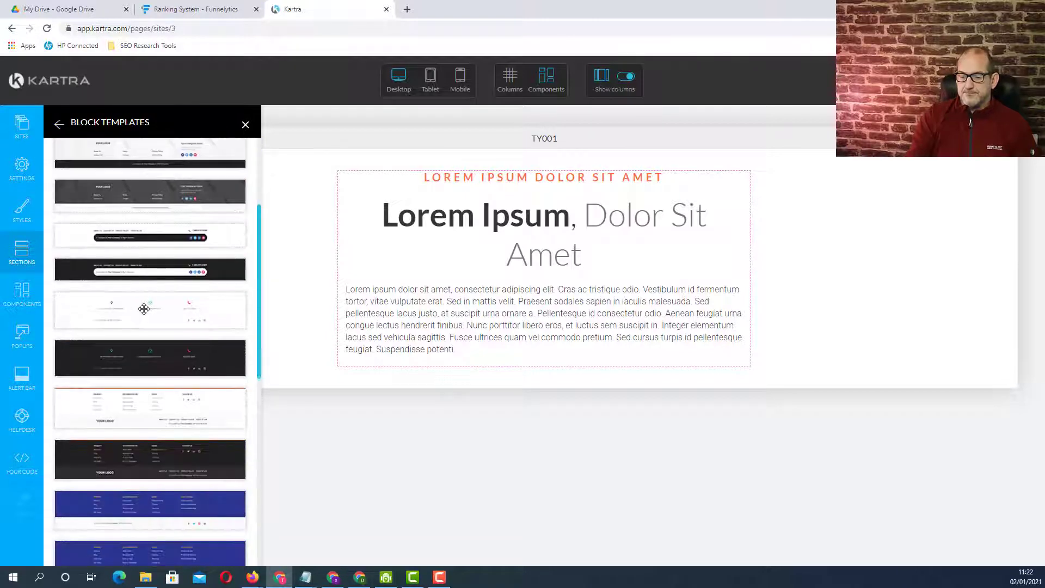
pyautogui.scroll(-1, 143, 308)
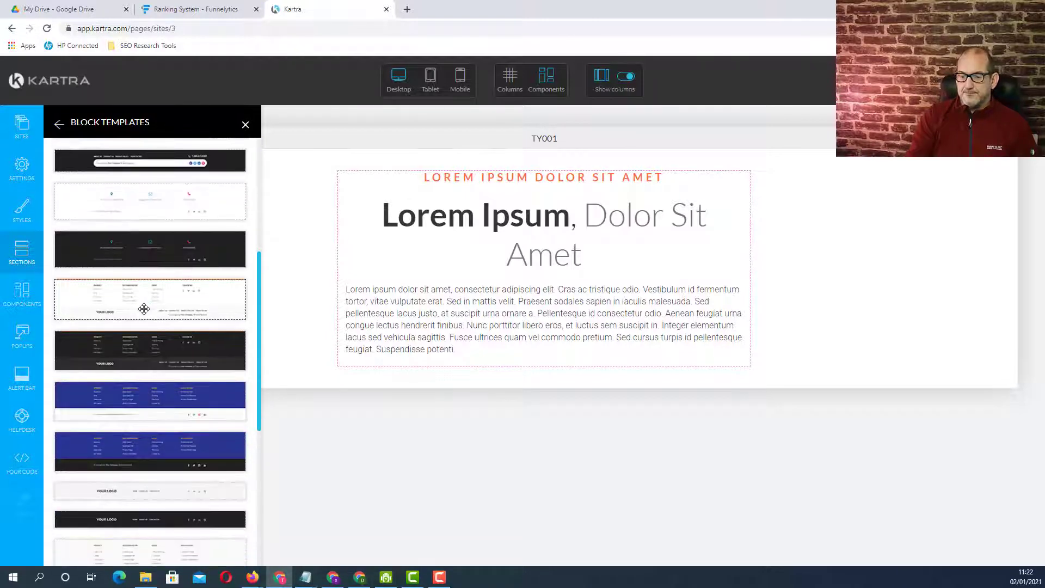
pyautogui.scroll(-3, 143, 309)
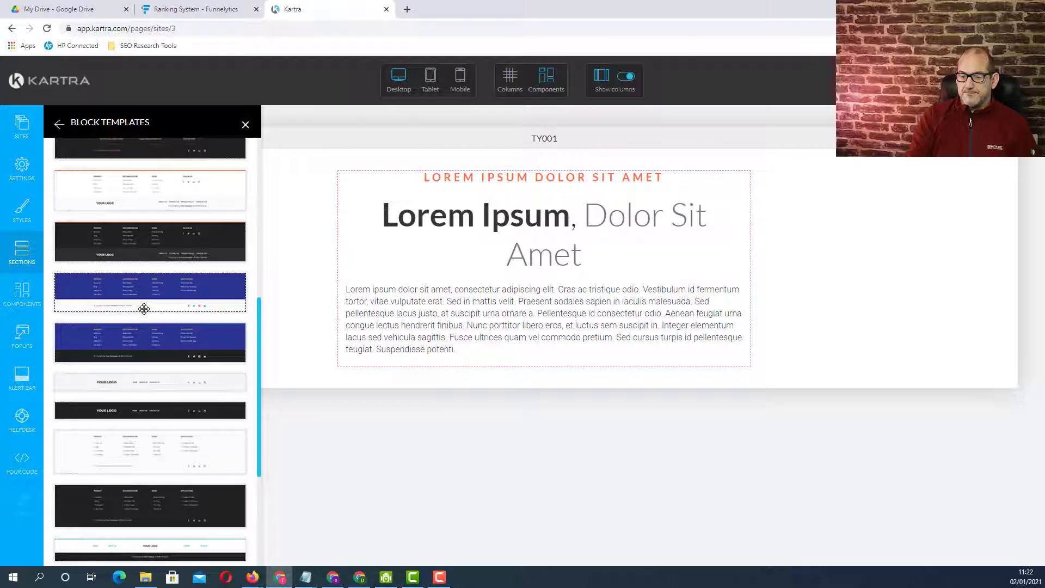
pyautogui.scroll(-2, 144, 309)
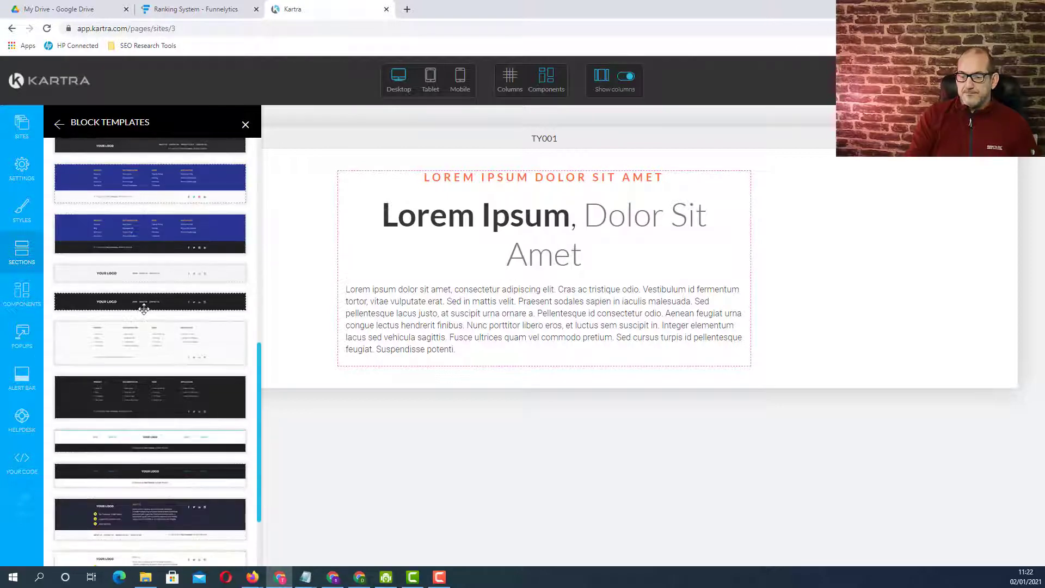
pyautogui.scroll(-2, 144, 309)
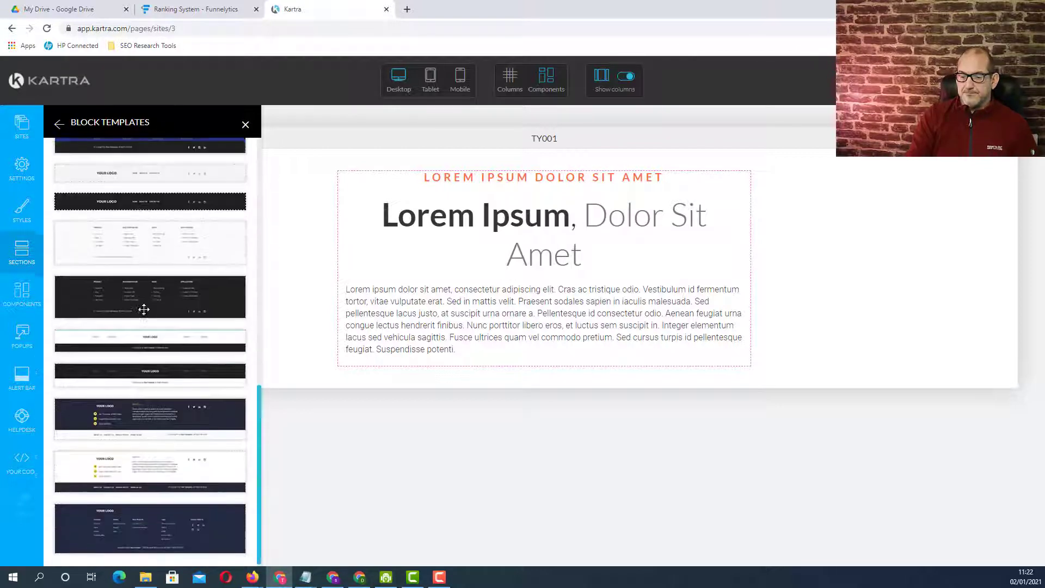
pyautogui.scroll(11, 137, 336)
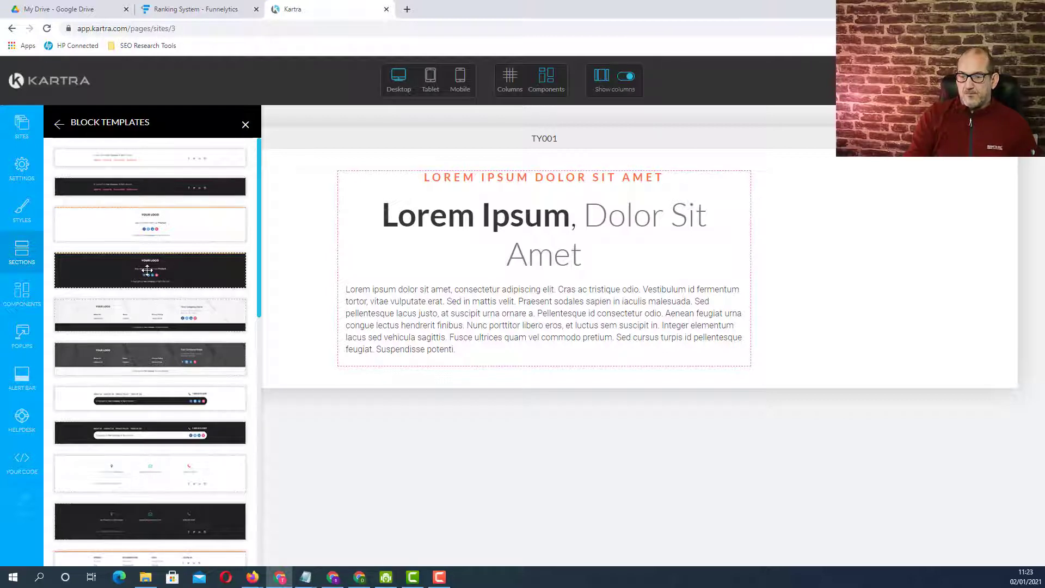
pyautogui.moveTo(146, 266); pyautogui.dragTo(543, 436)
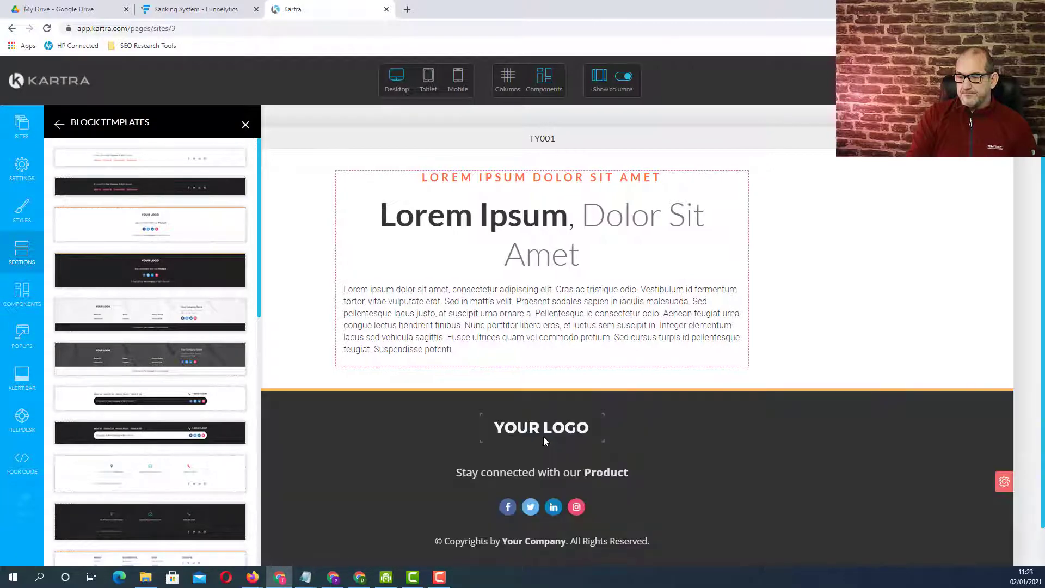
pyautogui.click(245, 125)
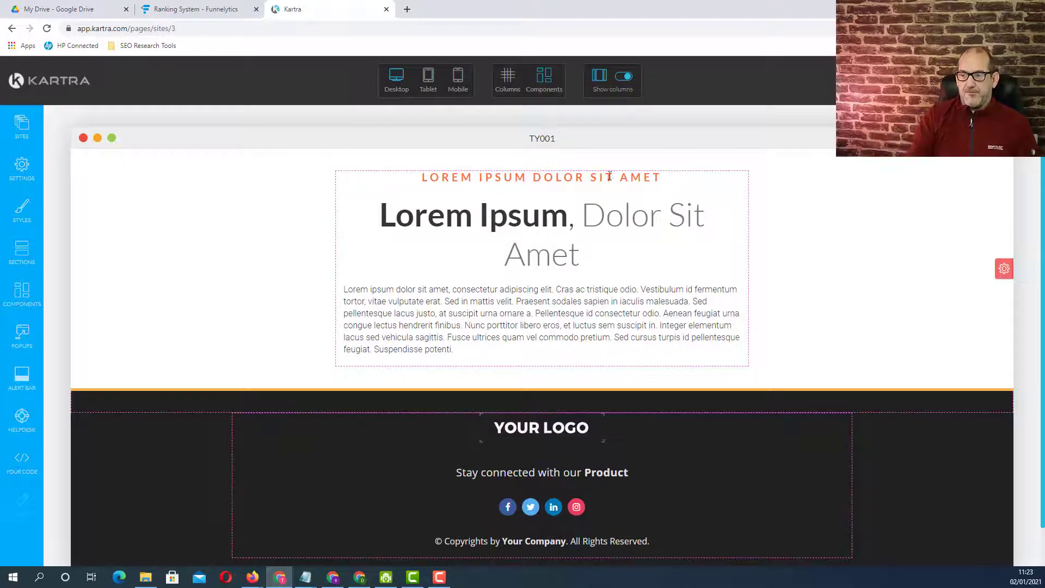
# - Delete the orange subheading above the main headline
pyautogui.moveTo(607, 177)
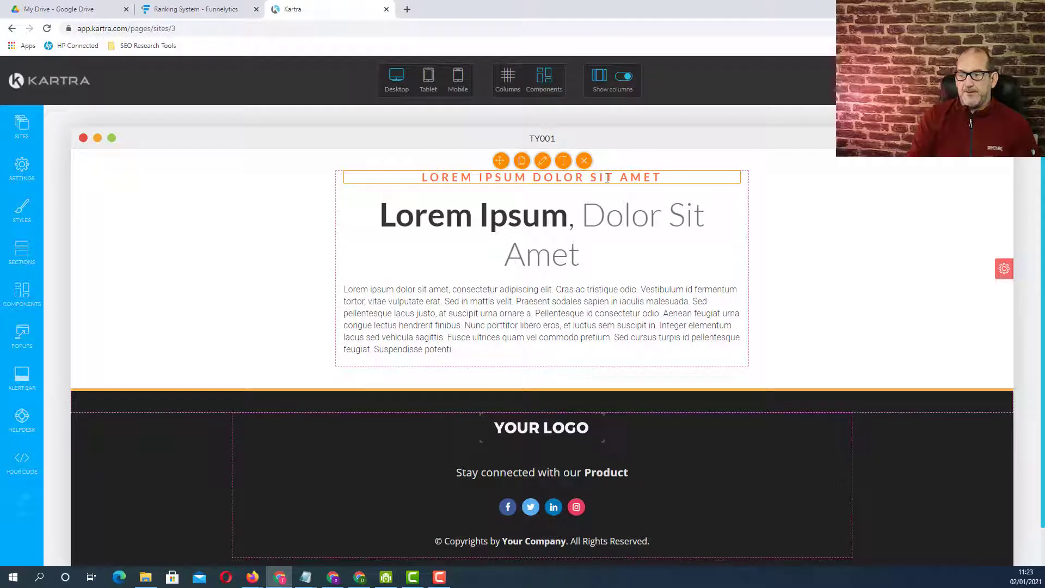
pyautogui.click(584, 161)
pyautogui.click(563, 167)
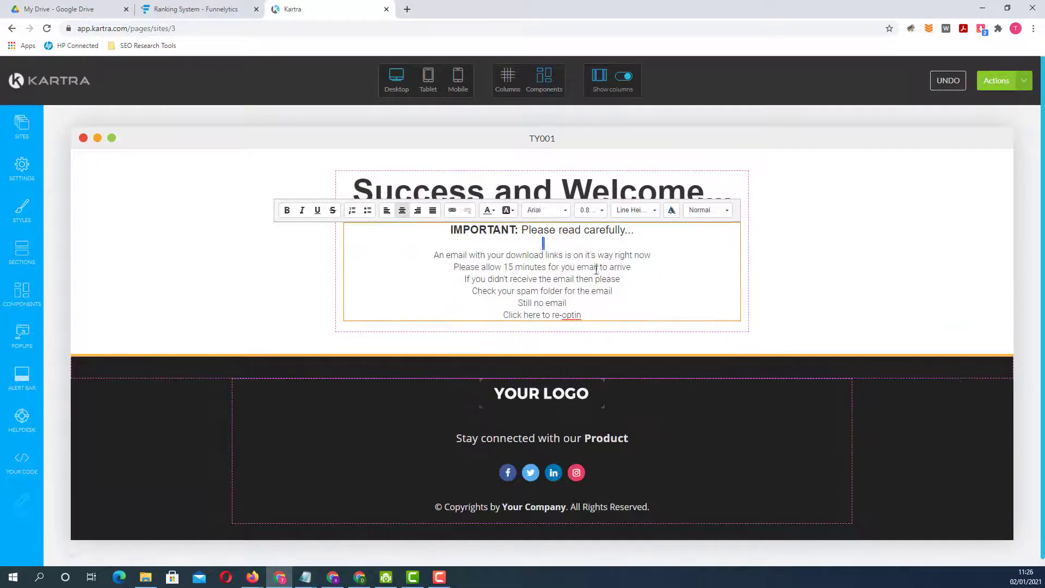
# - Change the email download instructions below the IMPORTANT line to Arial at a larger font size
pyautogui.click(547, 209)
pyautogui.click(544, 245)
pyautogui.click(593, 210)
pyautogui.click(617, 292)
pyautogui.click(754, 285)
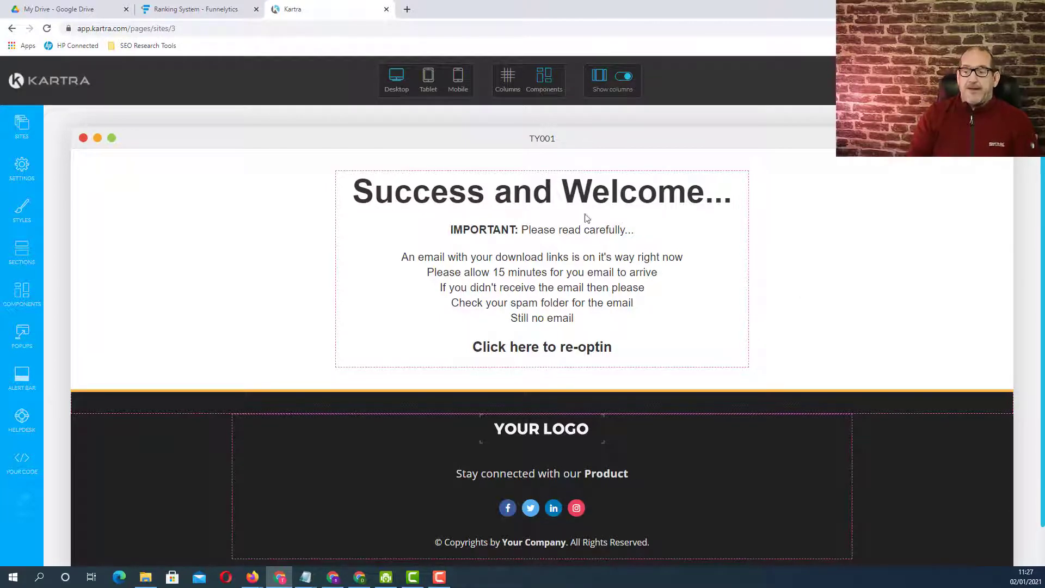
# - Delete the logo, the "Stay connected" line and the social icons from the footer, keeping only the copyright line
pyautogui.moveTo(657, 269)
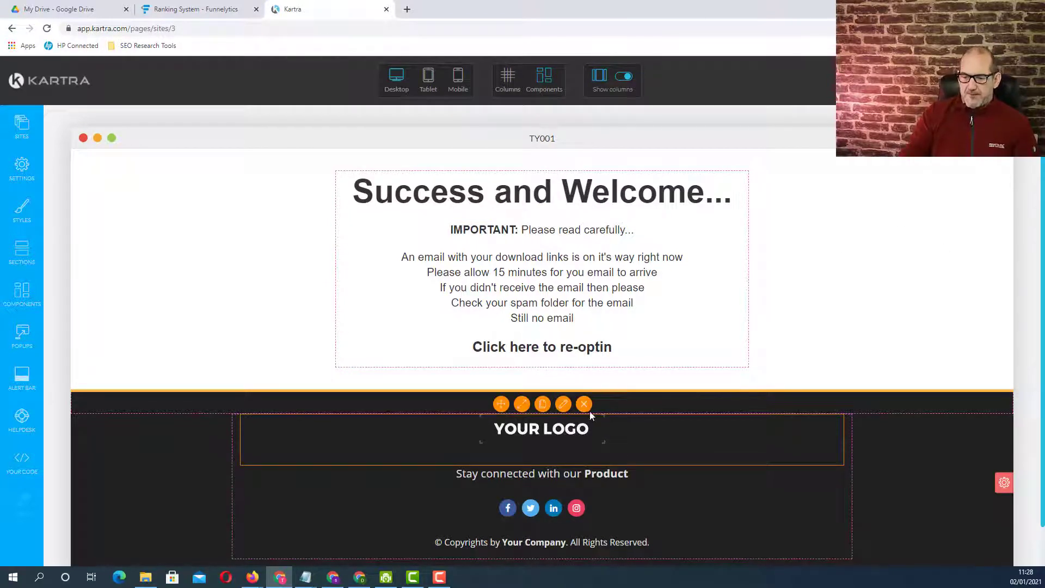
pyautogui.click(583, 403)
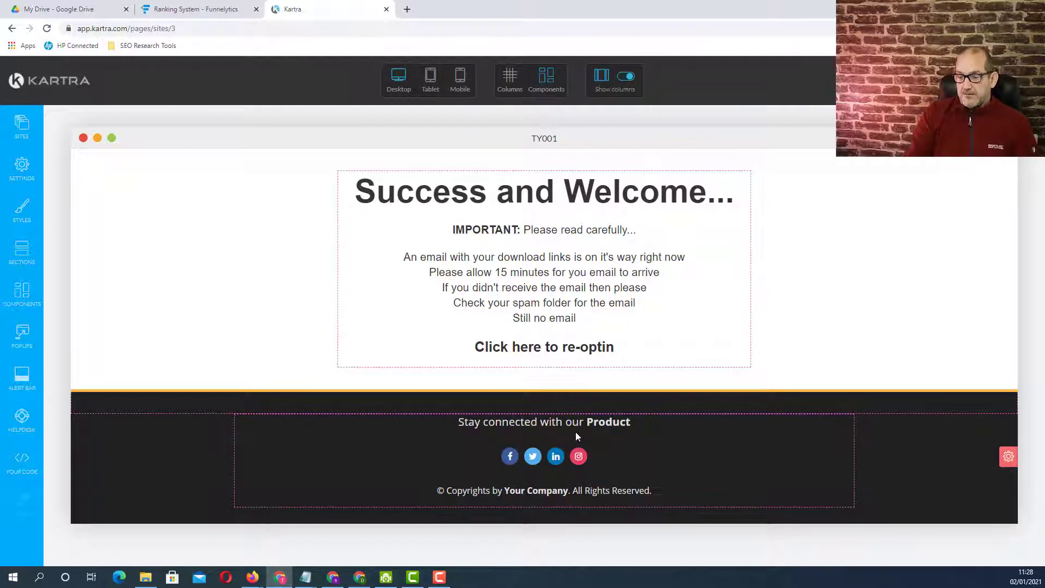
pyautogui.moveTo(591, 449)
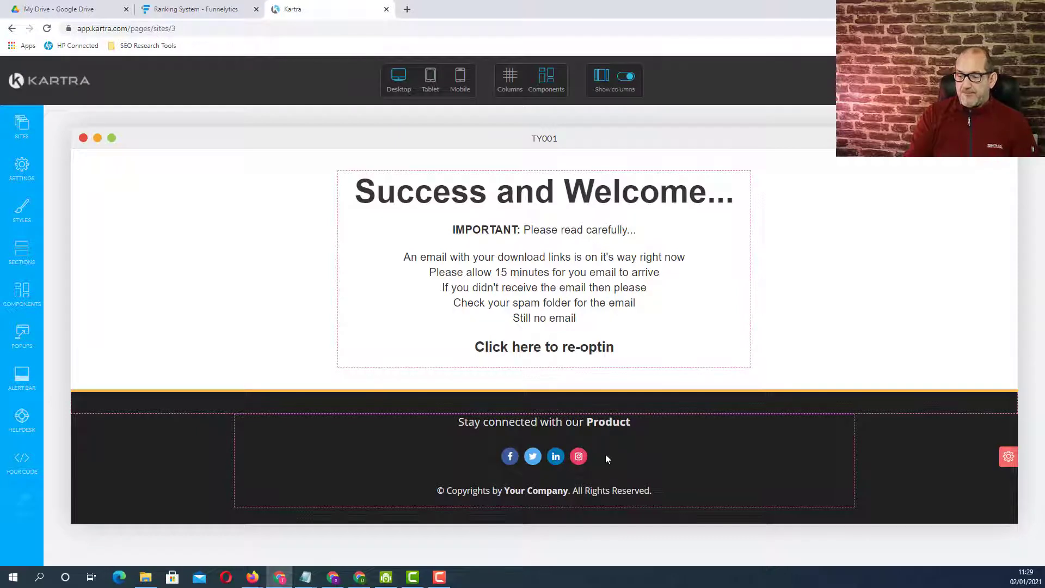
pyautogui.click(584, 407)
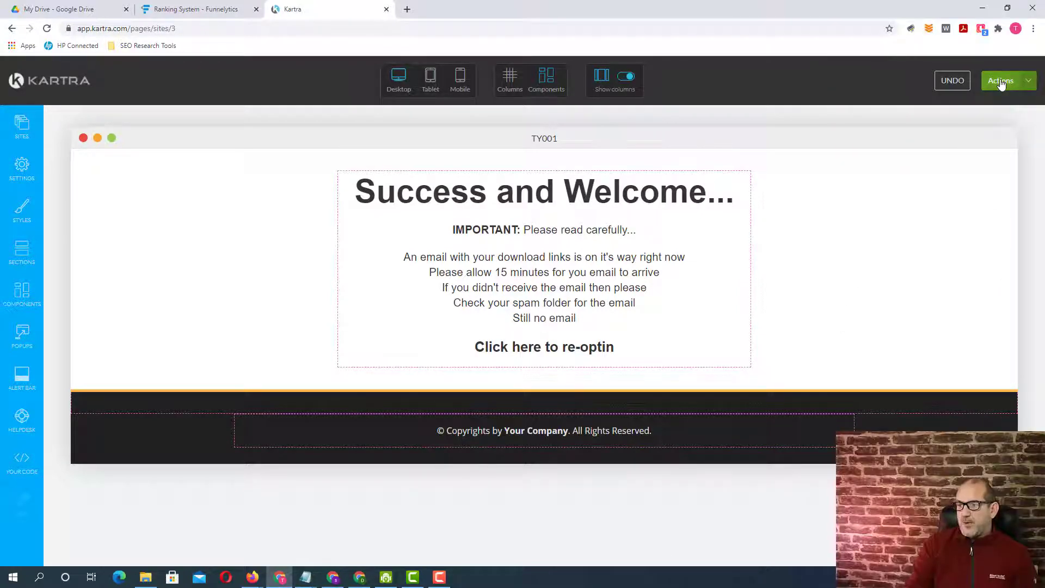
# - Save the page's progress and publish it live with a direct page link
pyautogui.click(1002, 82)
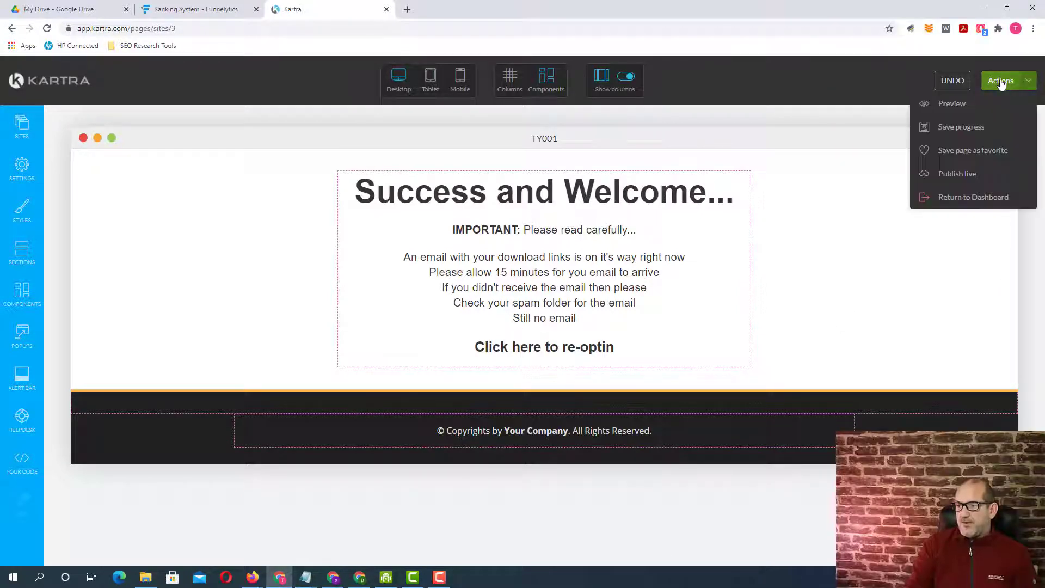
pyautogui.click(969, 127)
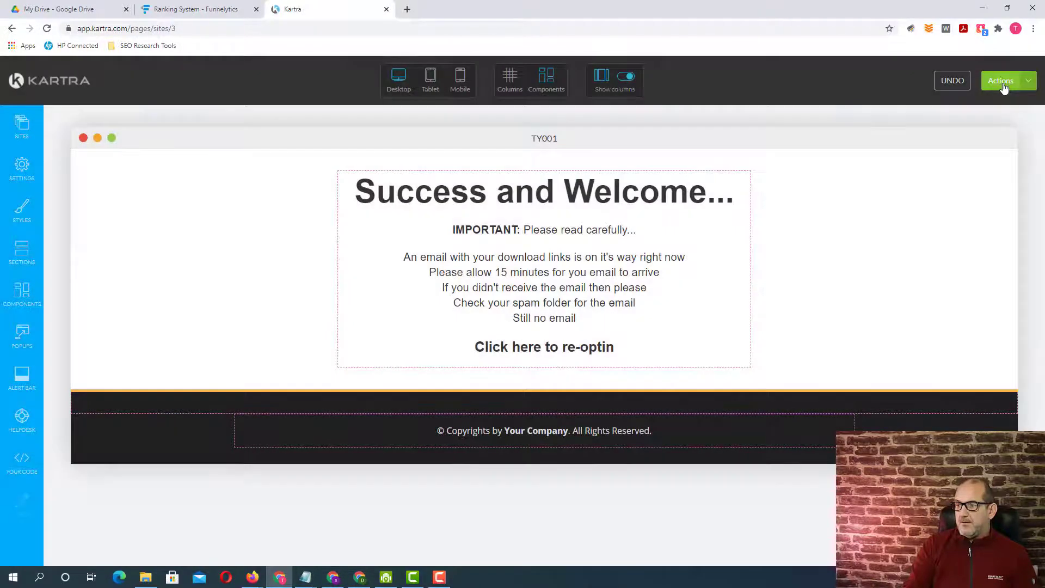
pyautogui.click(1004, 82)
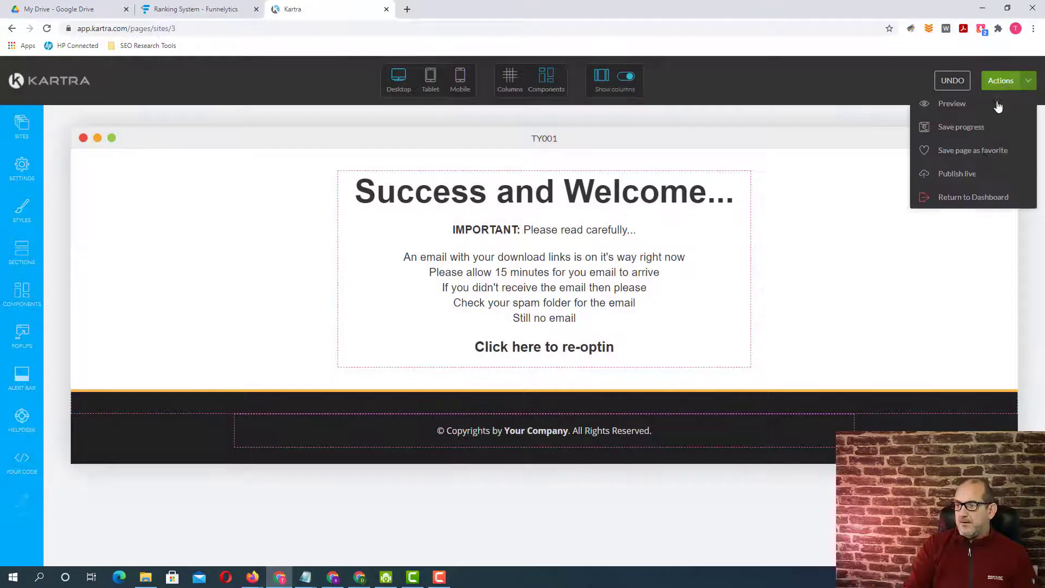
pyautogui.click(955, 176)
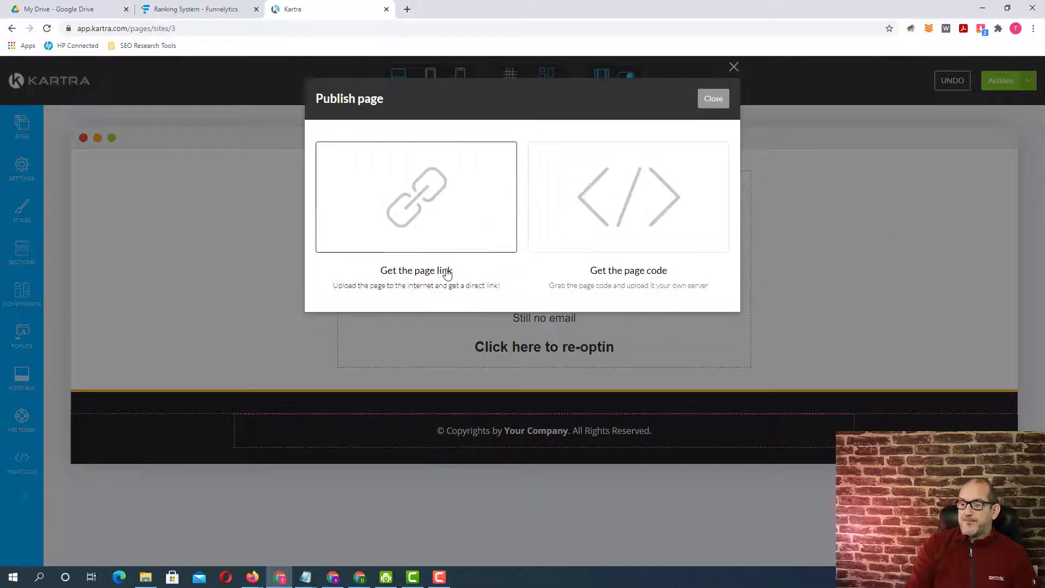
pyautogui.click(456, 217)
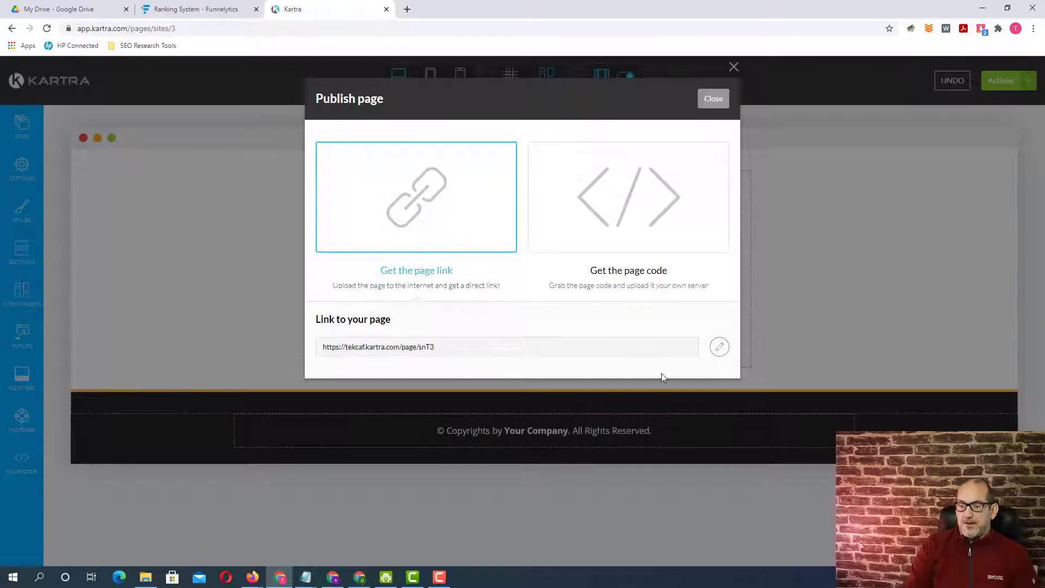
pyautogui.click(720, 348)
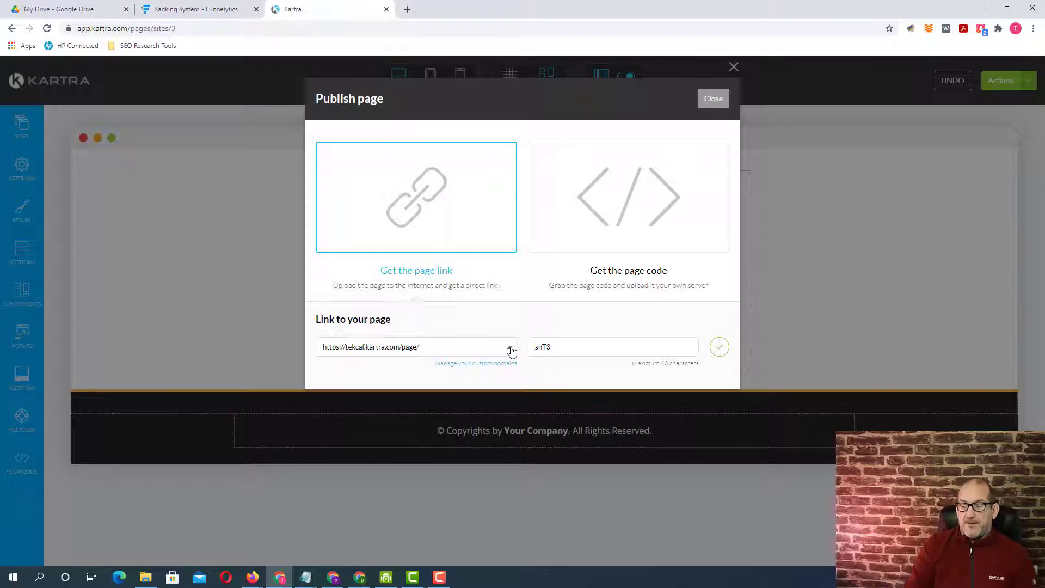
pyautogui.click(512, 353)
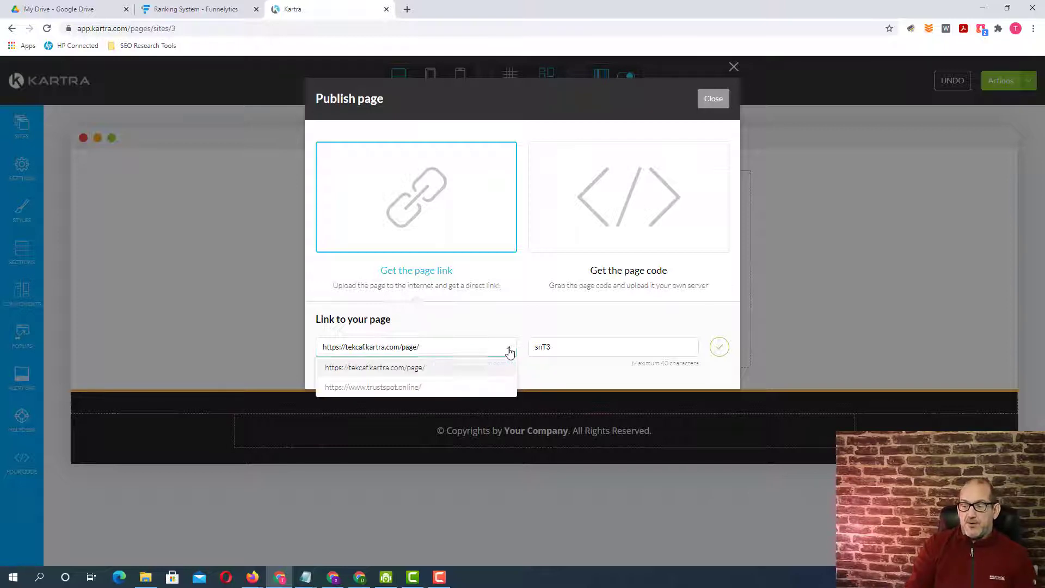
pyautogui.click(375, 388)
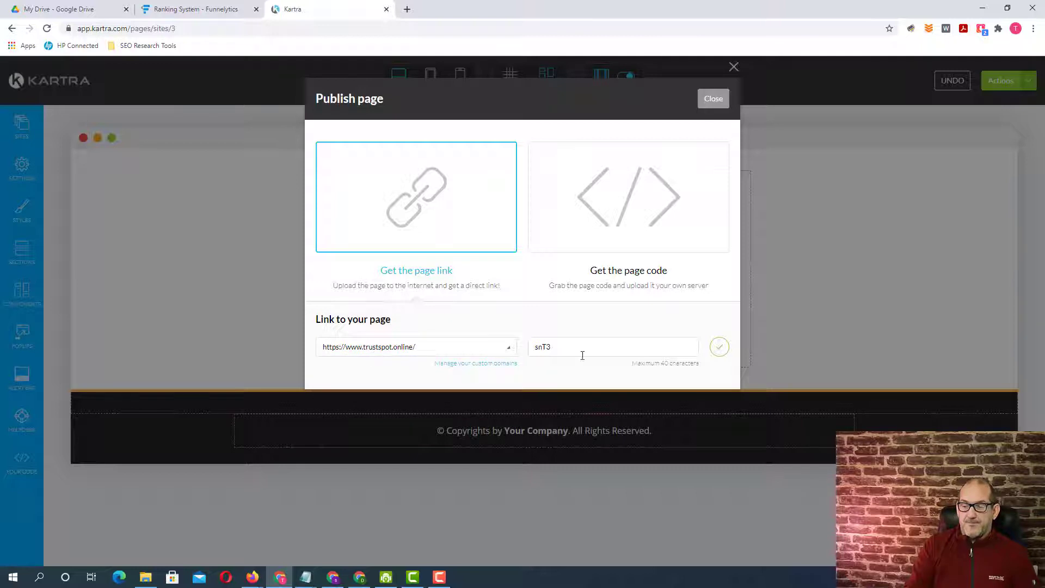
pyautogui.click(562, 348)
pyautogui.doubleClick(561, 347)
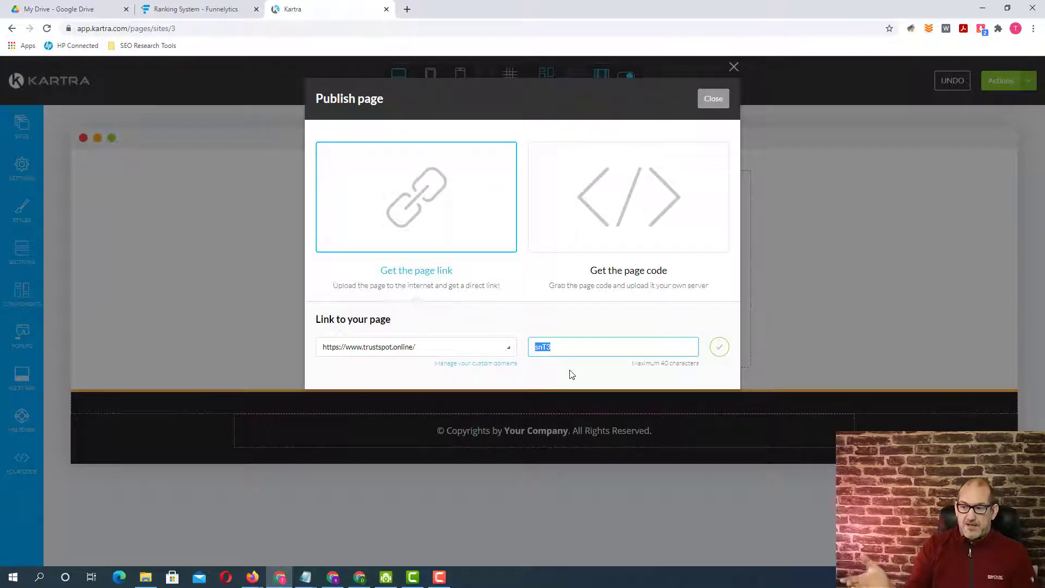
pyautogui.write('ty')
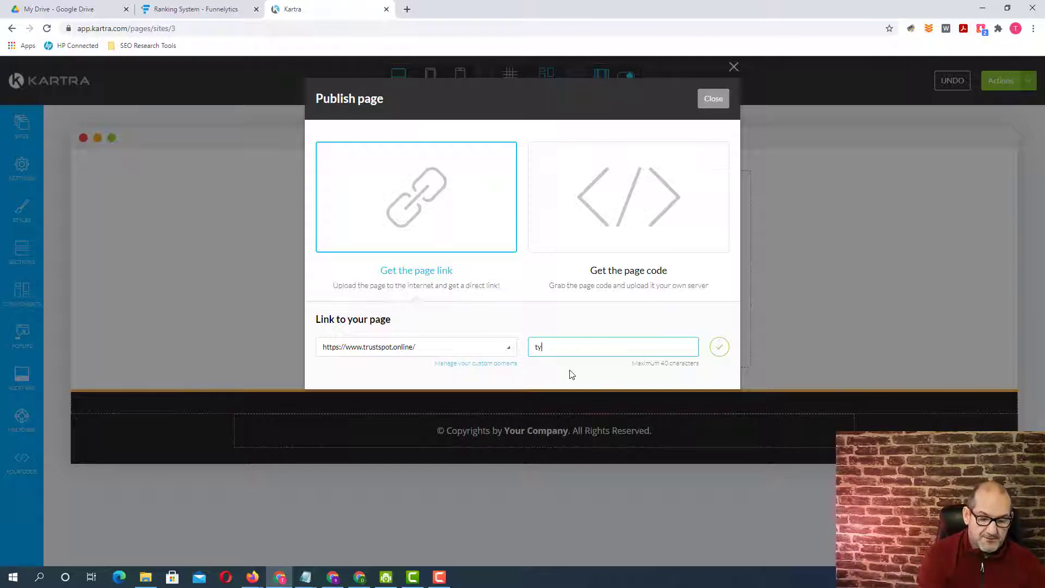
pyautogui.write('001')
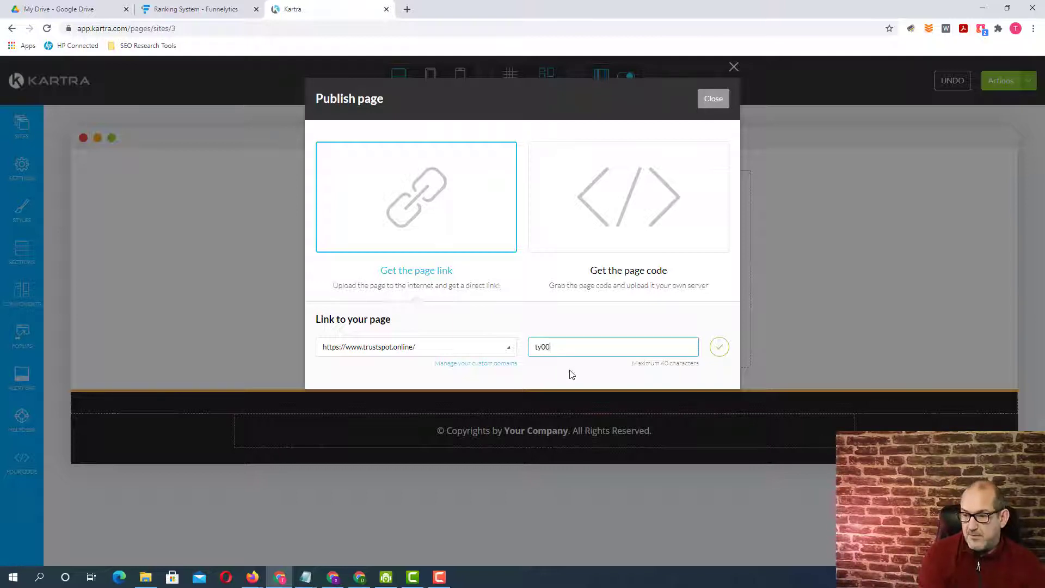
pyautogui.click(719, 347)
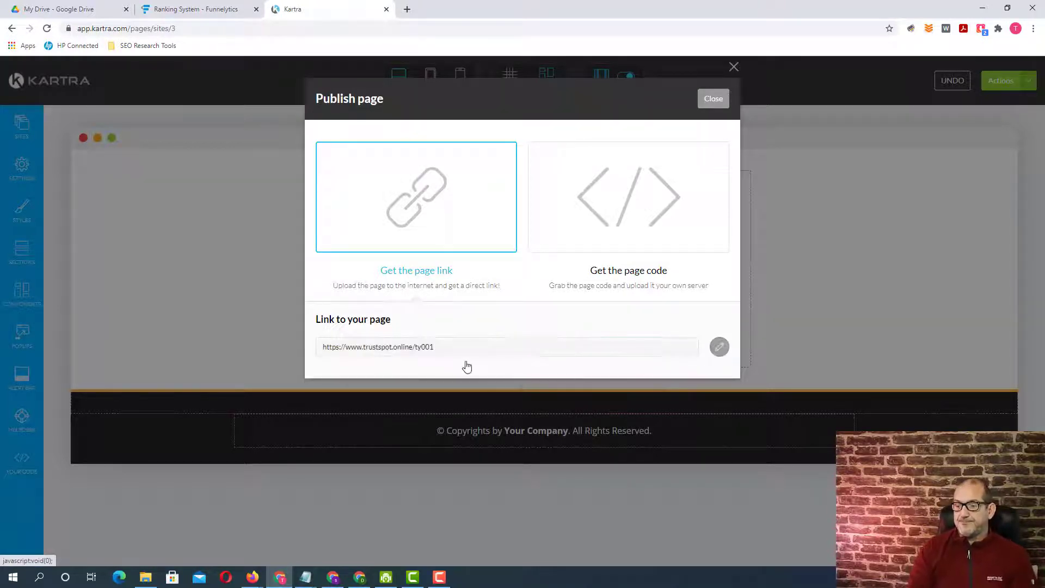
pyautogui.click(715, 101)
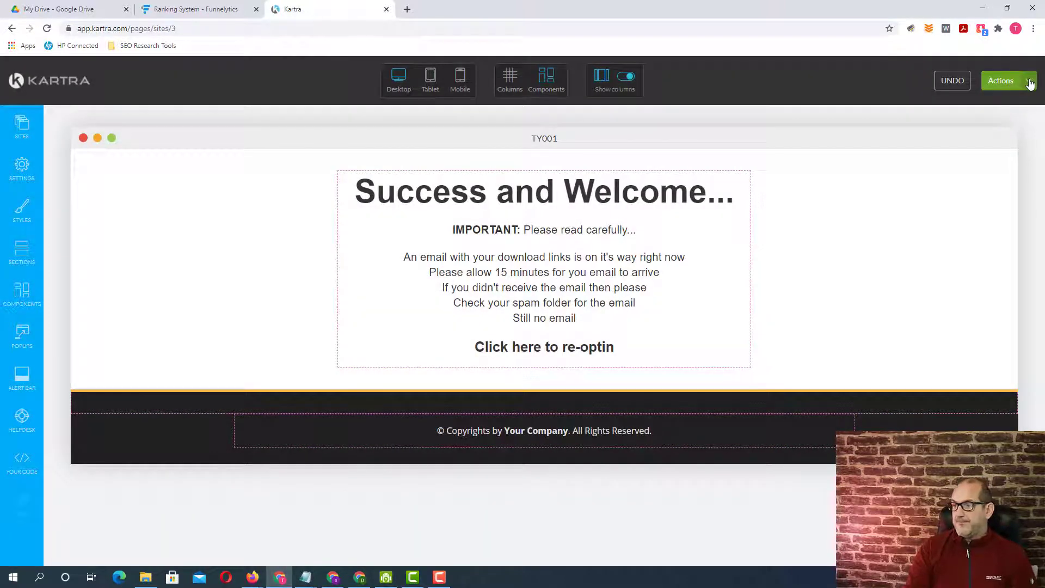
# - Exit the TY001 page editor and return to the dashboard
pyautogui.click(1030, 82)
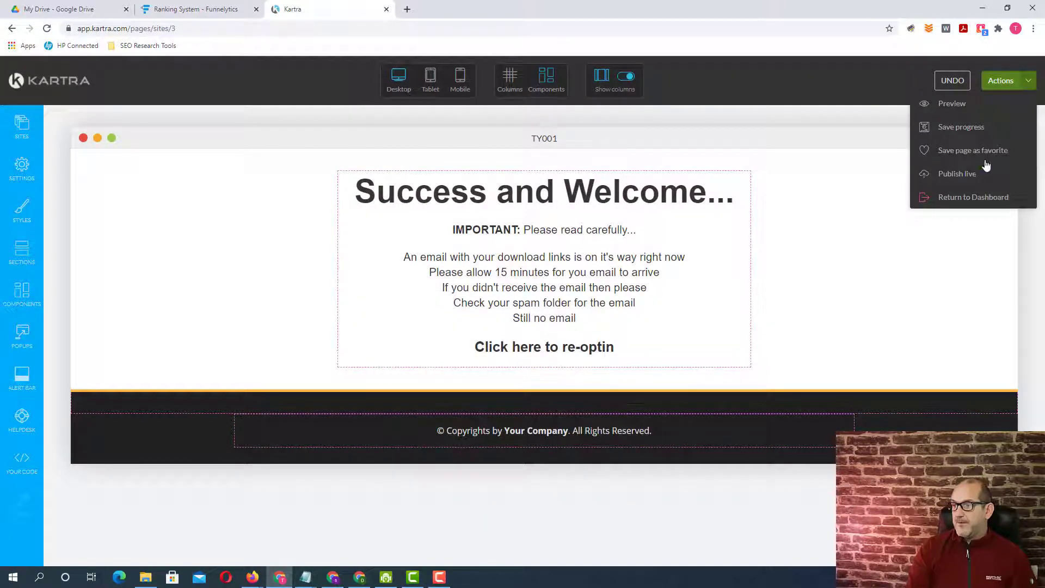
pyautogui.click(954, 198)
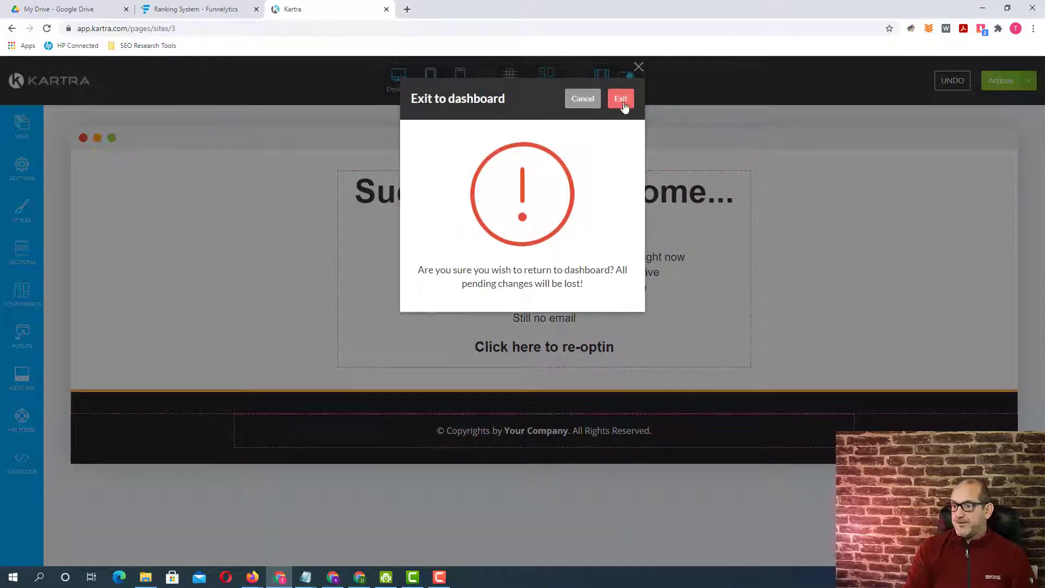
pyautogui.click(621, 99)
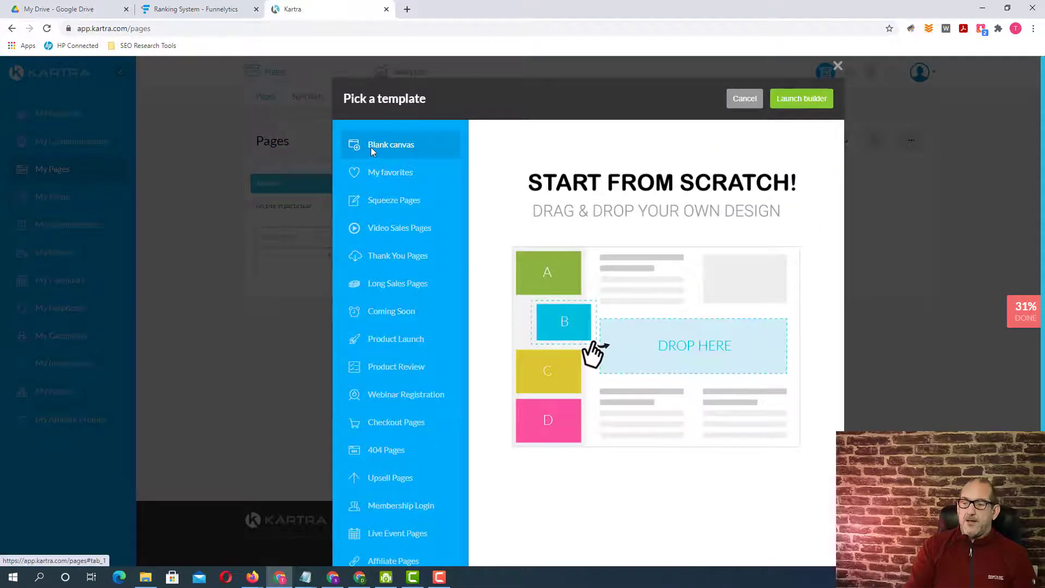
# - Create a new page from the blank canvas named TY002, with no category in particular and no site in particular
pyautogui.click(811, 100)
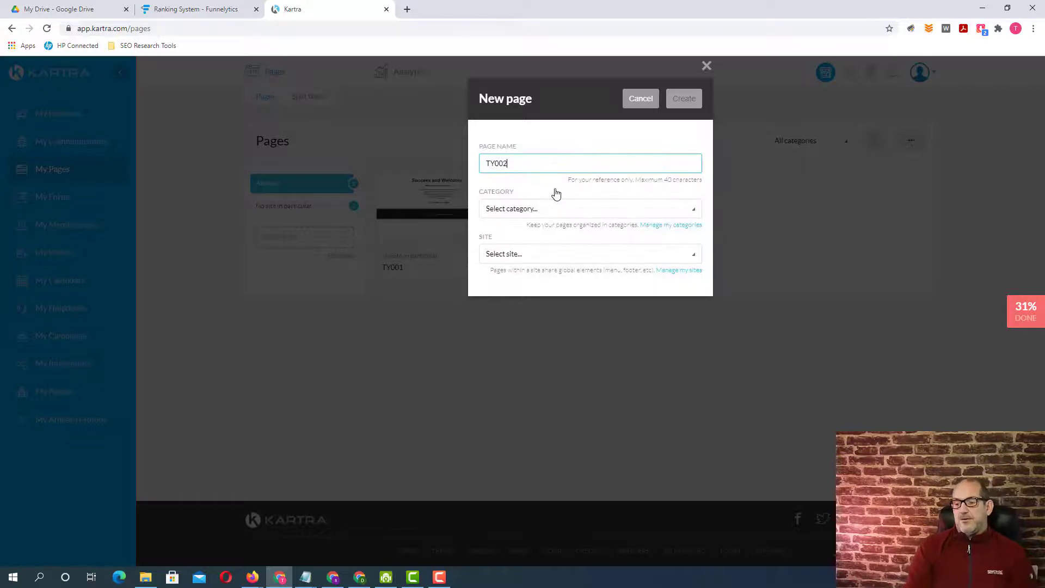
pyautogui.click(642, 215)
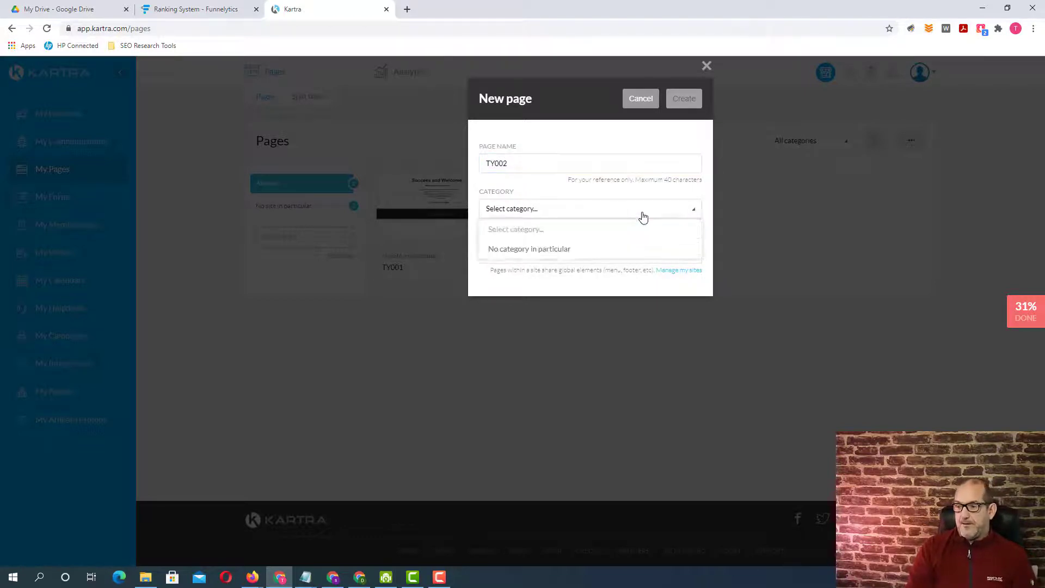
pyautogui.click(552, 250)
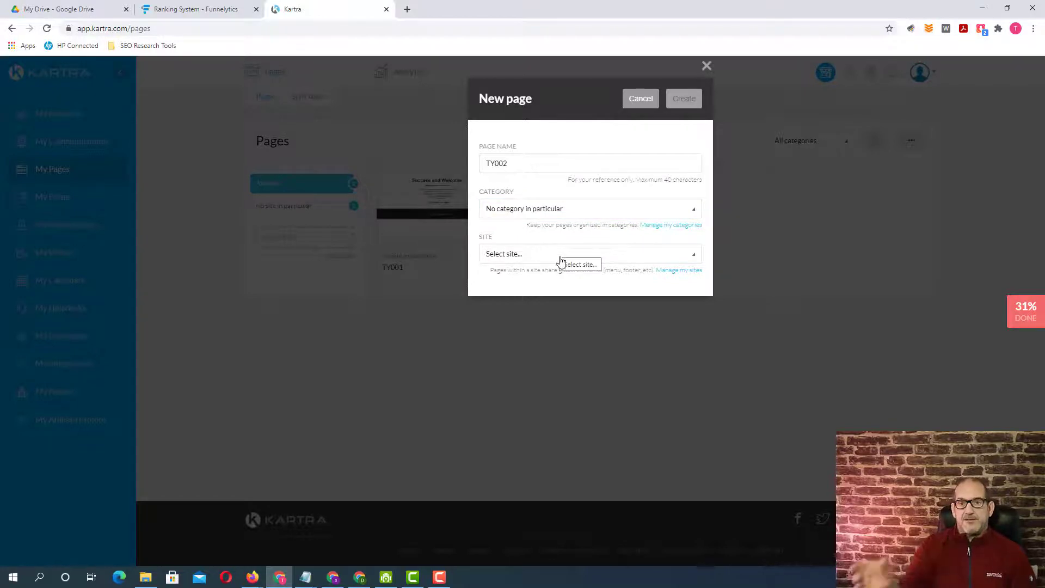
pyautogui.click(652, 257)
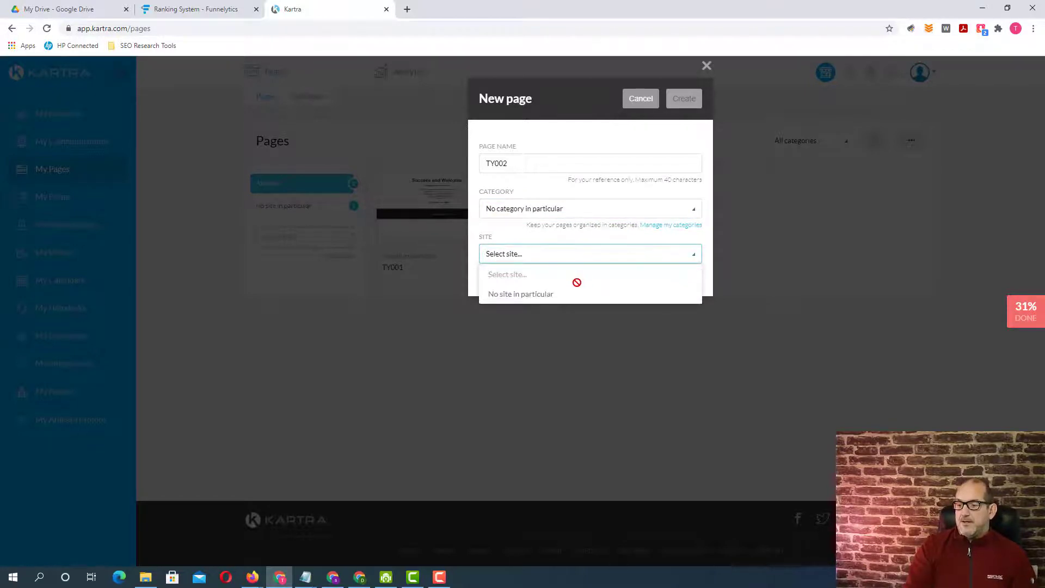
pyautogui.click(531, 296)
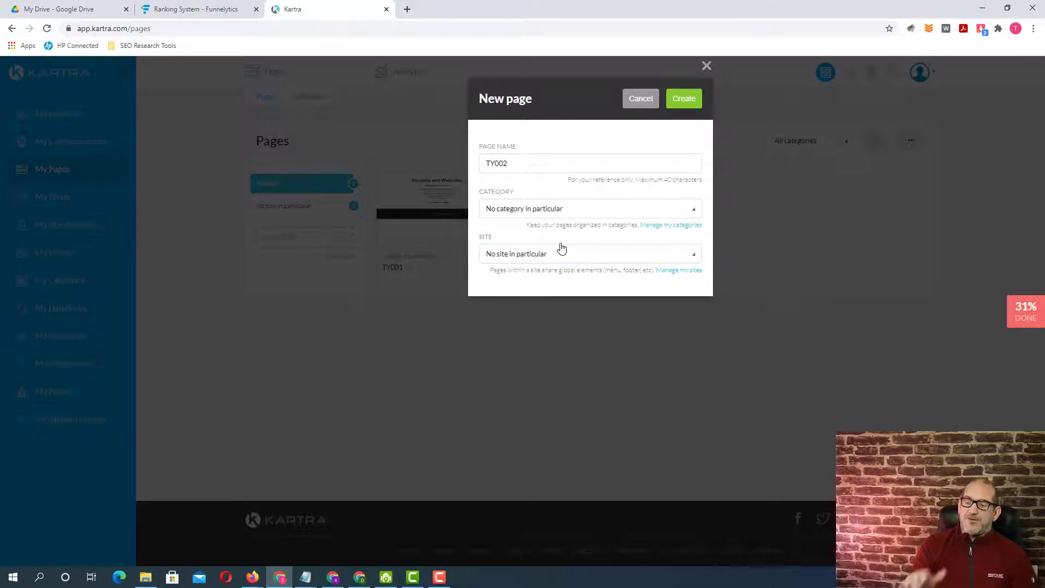
pyautogui.click(682, 99)
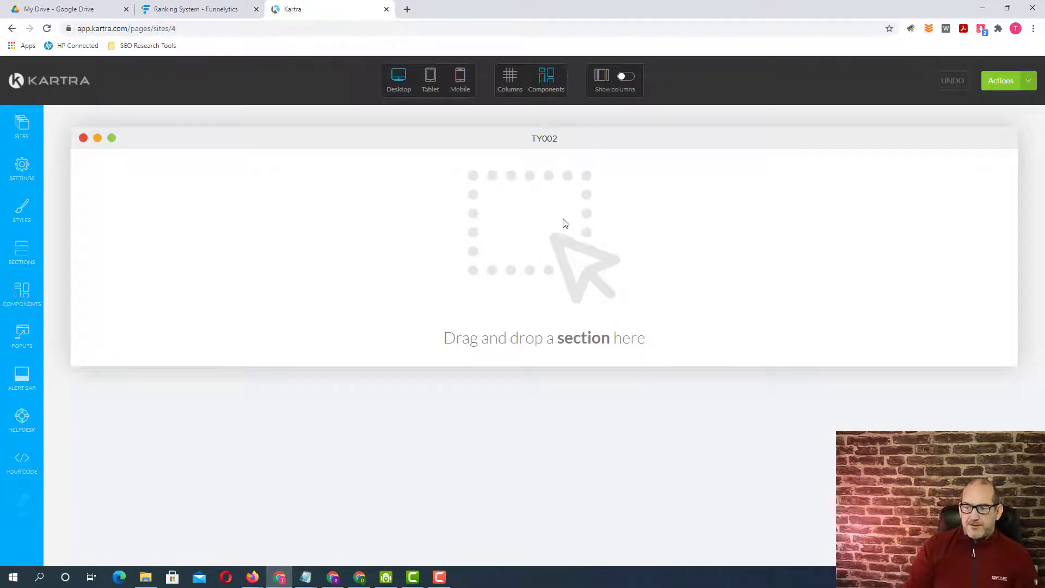
# - Add an empty section block to the blank TY002 page
pyautogui.click(21, 250)
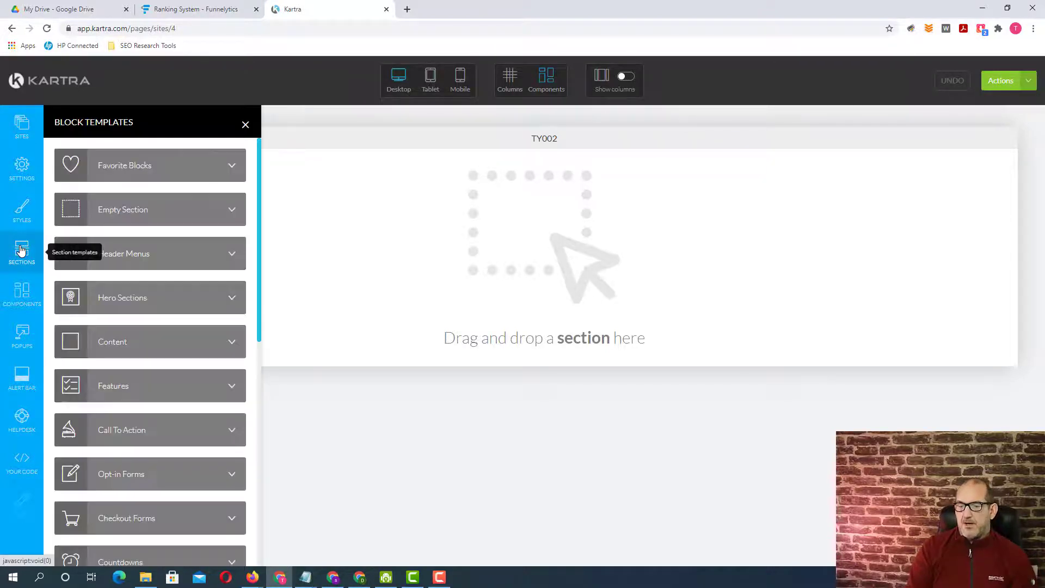
pyautogui.click(202, 209)
pyautogui.moveTo(202, 210); pyautogui.dragTo(536, 195)
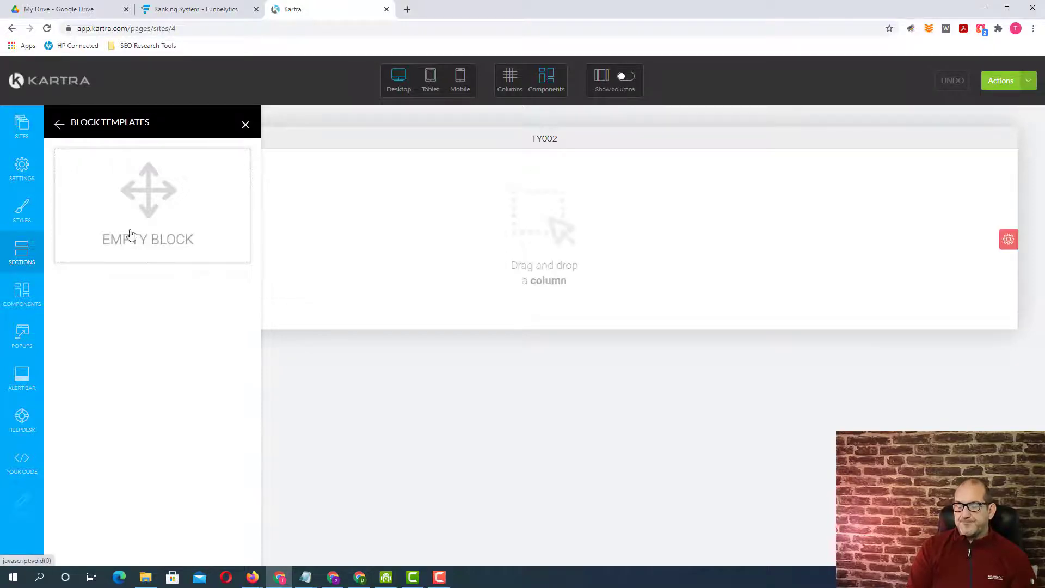
# - Insert a single 66% column into the empty section
pyautogui.click(18, 298)
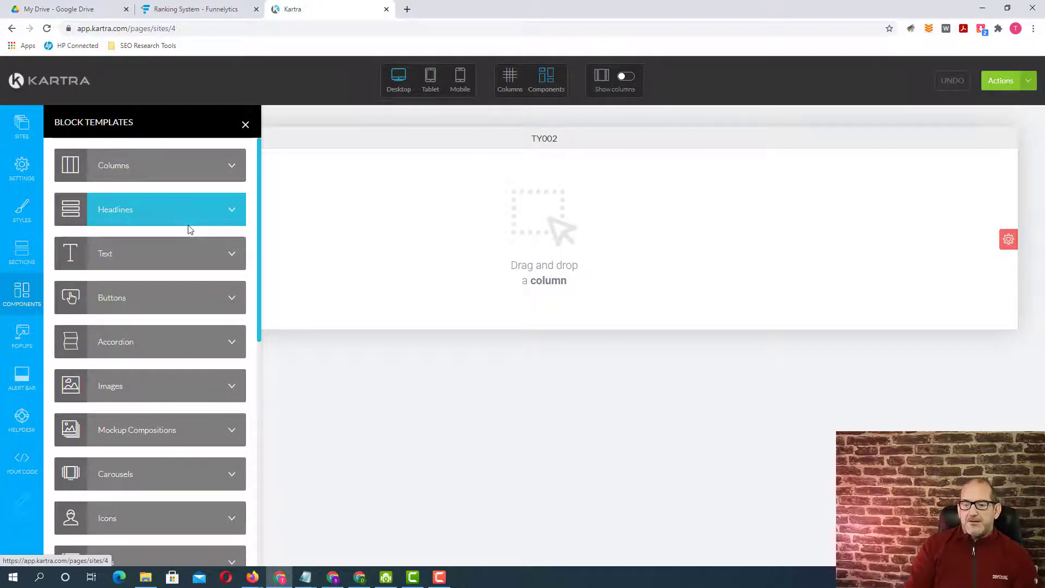
pyautogui.click(214, 163)
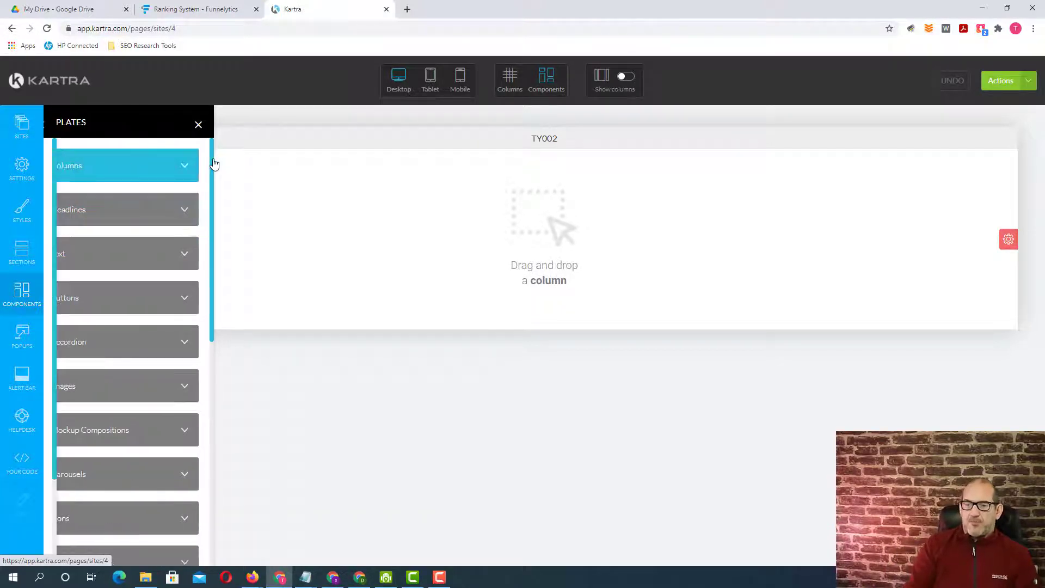
pyautogui.moveTo(155, 219); pyautogui.dragTo(523, 174)
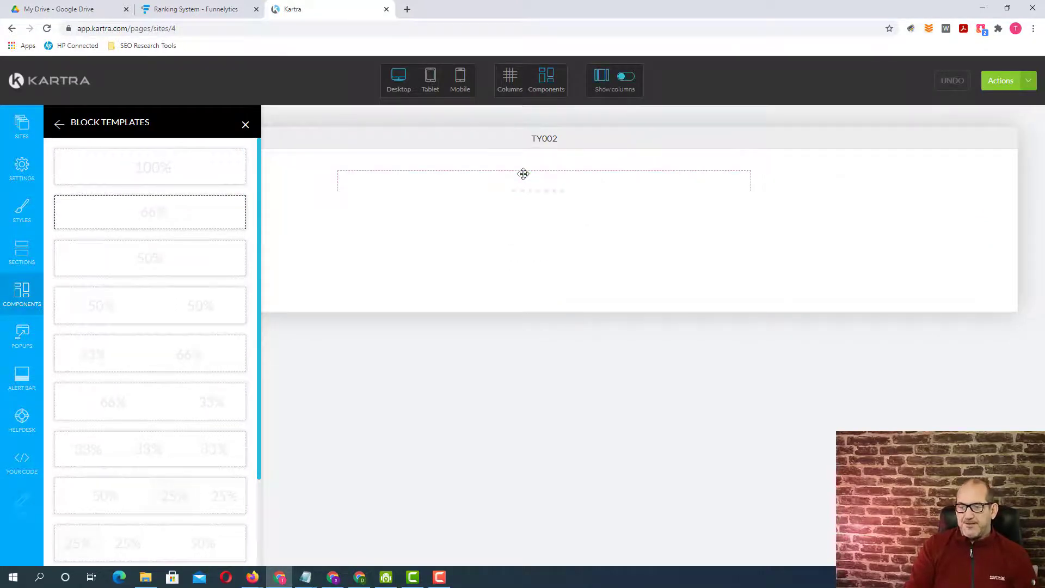
# - Add a progress bar to the column, with a headline, a video and a button beneath it
pyautogui.click(29, 300)
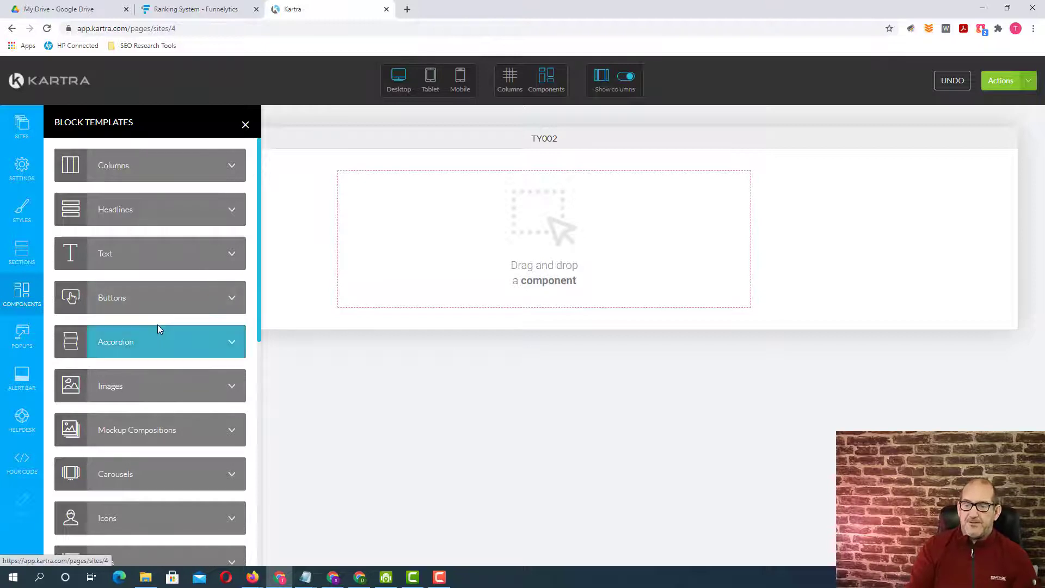
pyautogui.scroll(-8, 158, 329)
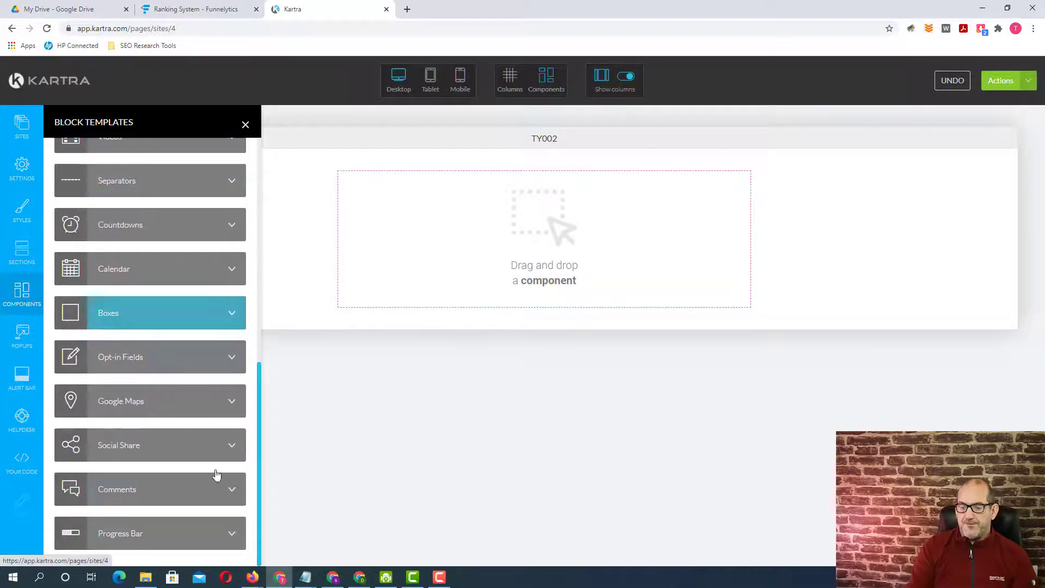
pyautogui.click(217, 539)
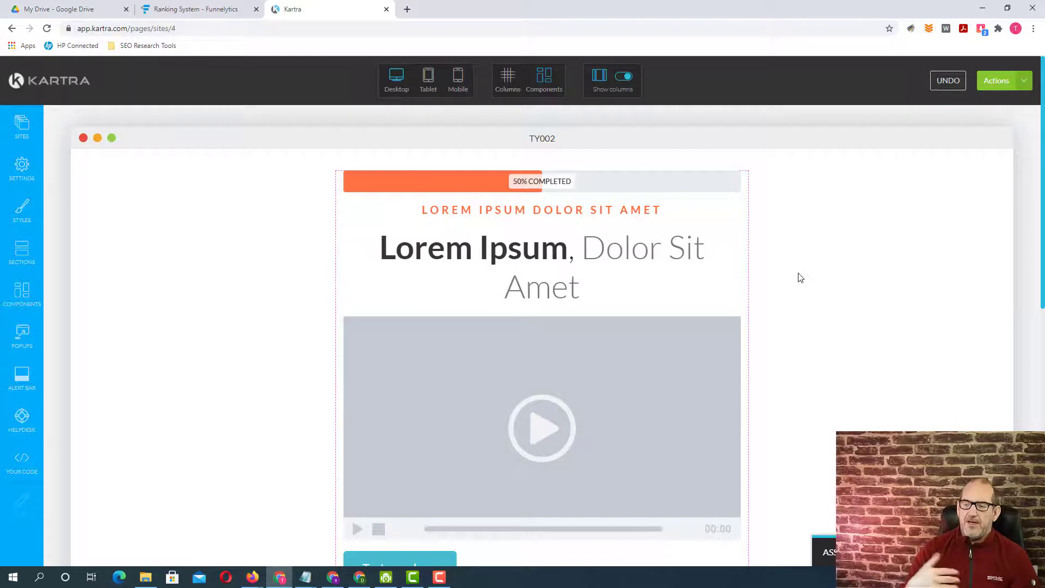
pyautogui.moveTo(632, 186)
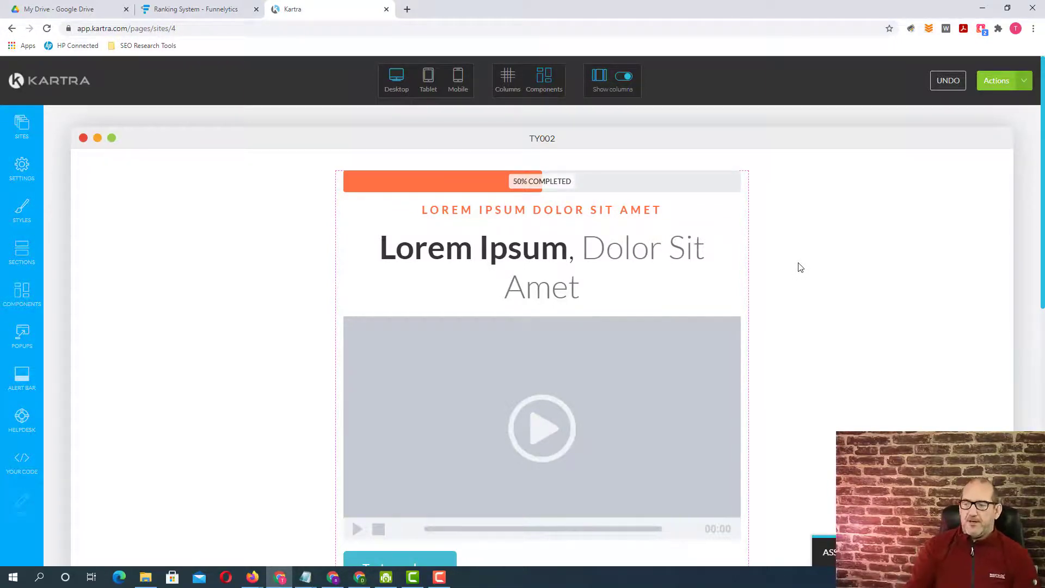
# - Examine the TY002 layout from the progress bar down through the video, button, text and two-column block to the footer
pyautogui.scroll(-1, 801, 266)
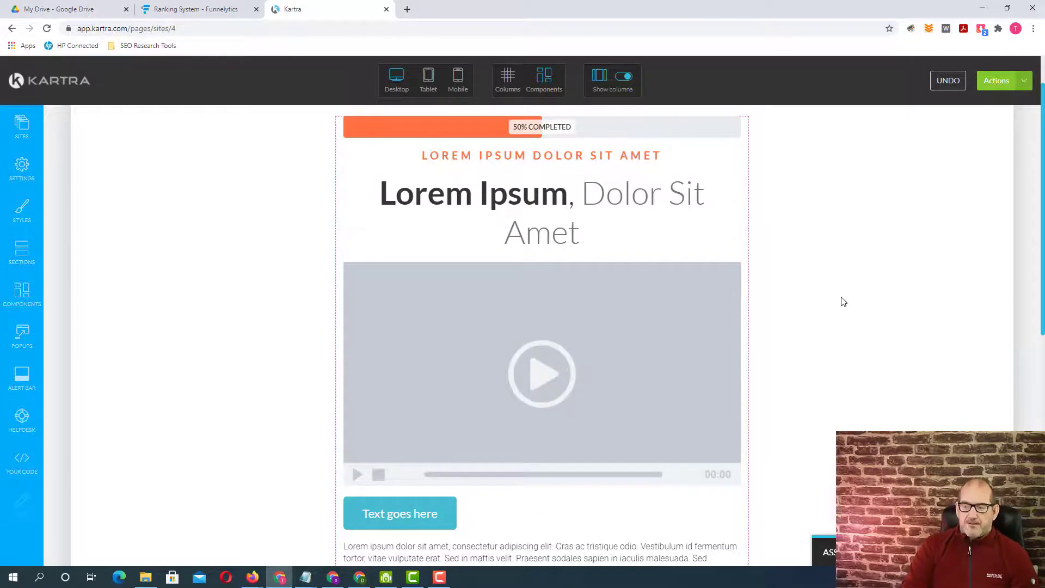
pyautogui.scroll(-1, 843, 303)
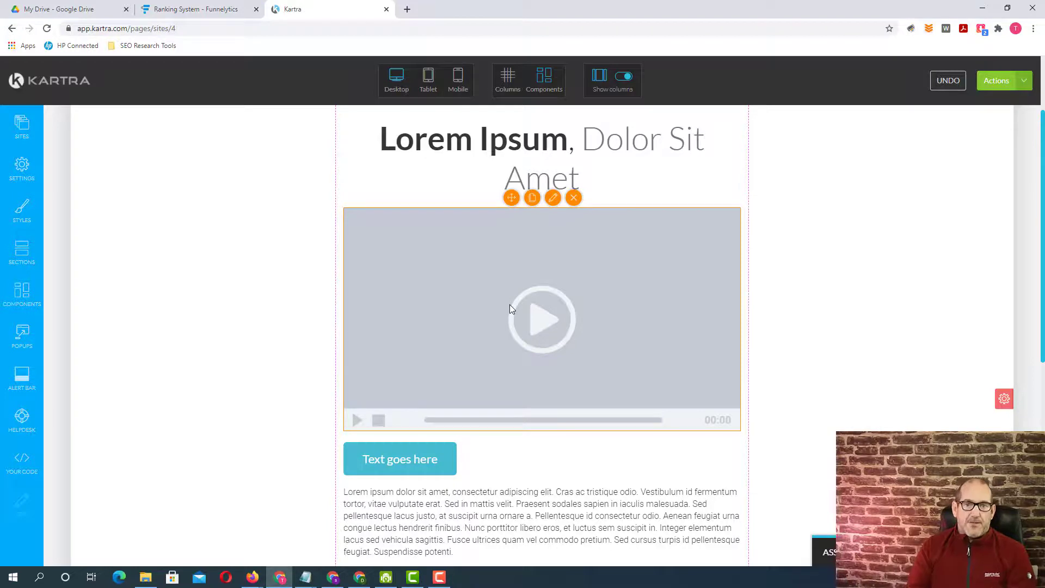
pyautogui.scroll(-2, 819, 381)
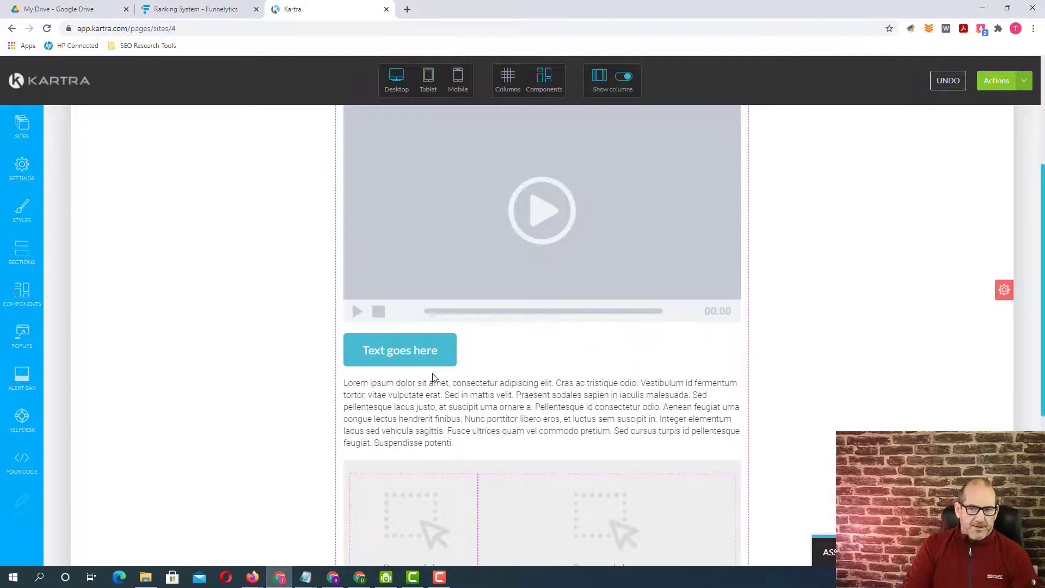
pyautogui.moveTo(447, 402)
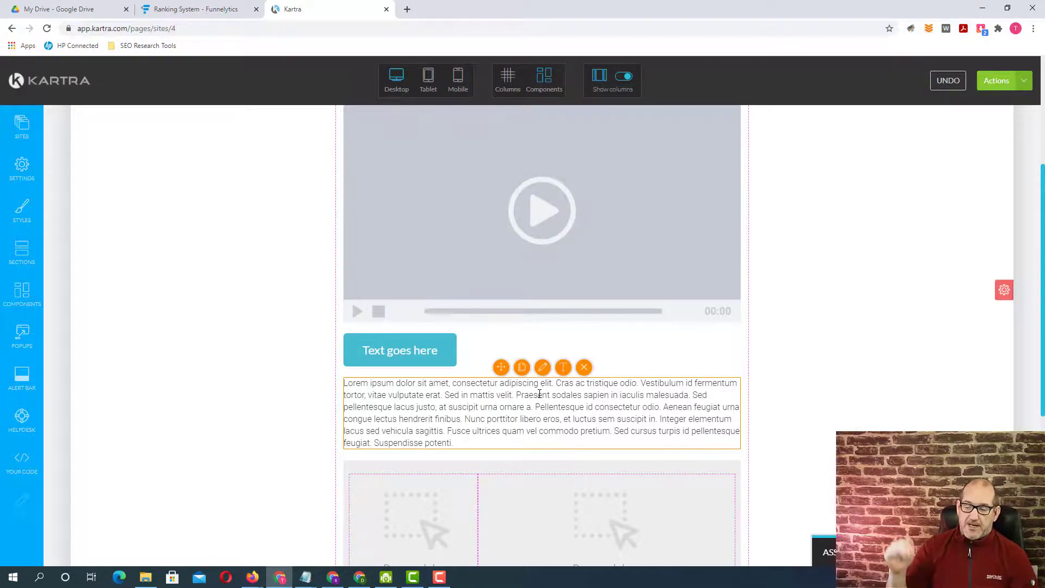
pyautogui.scroll(-4, 766, 420)
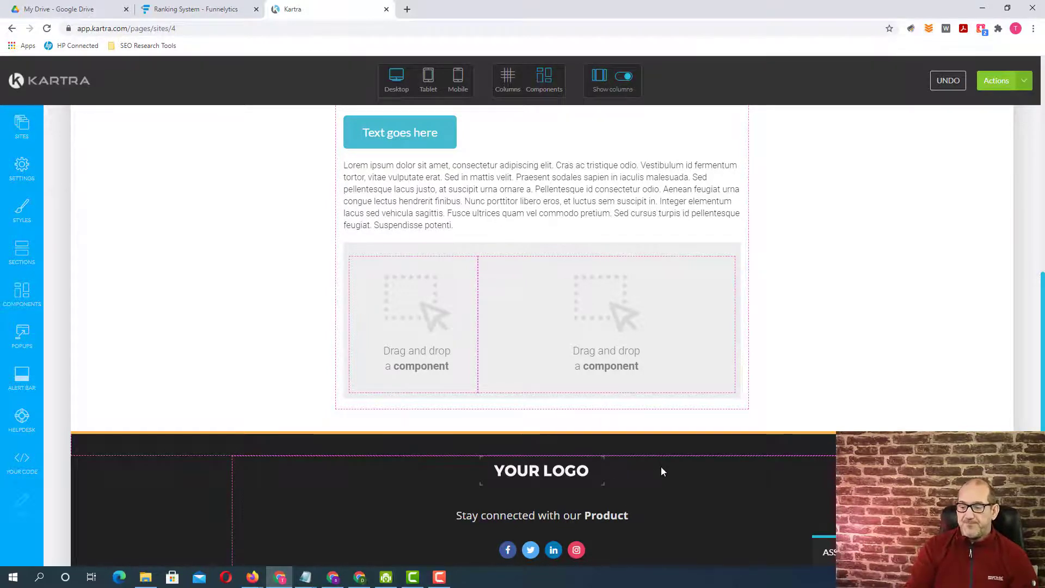
pyautogui.scroll(-2, 814, 385)
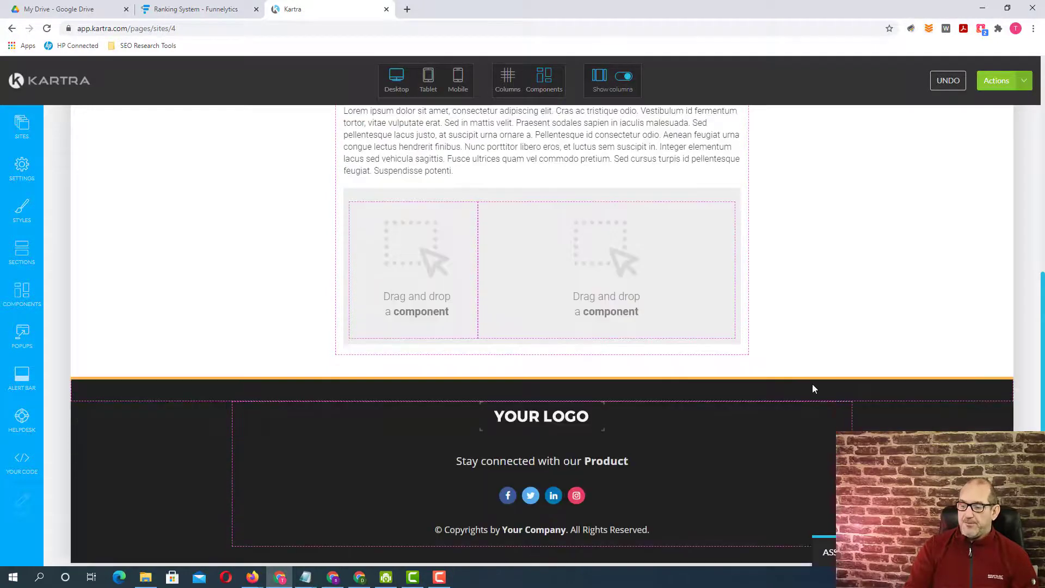
pyautogui.scroll(10, 814, 386)
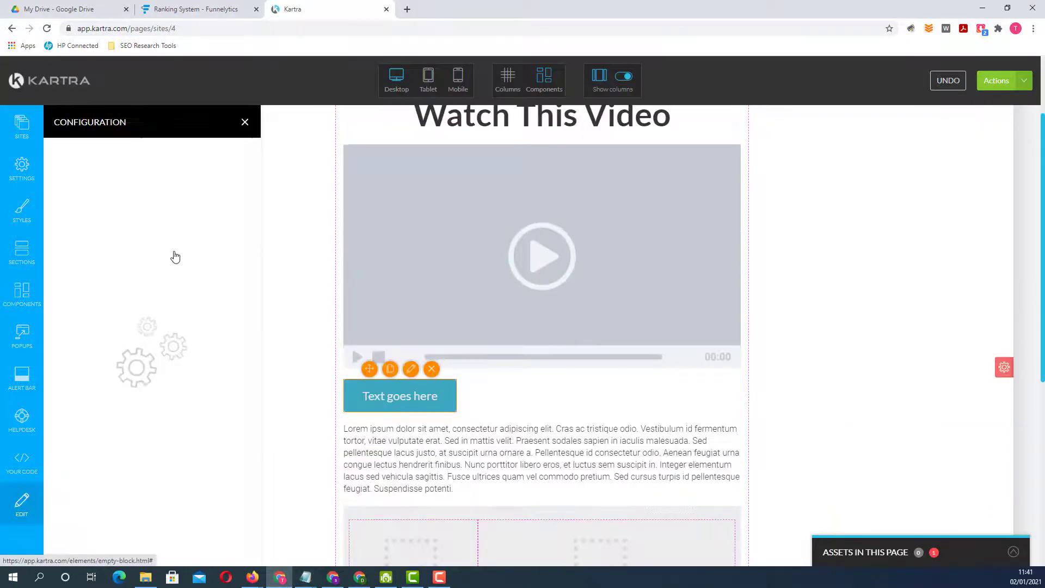
# - Label the button beneath the video Get Your FREE Keto Plan, centre it and give it a green rgb(17, 212, 91) background
pyautogui.click(107, 155)
pyautogui.moveTo(112, 206); pyautogui.dragTo(51, 208)
pyautogui.write('Check Out')
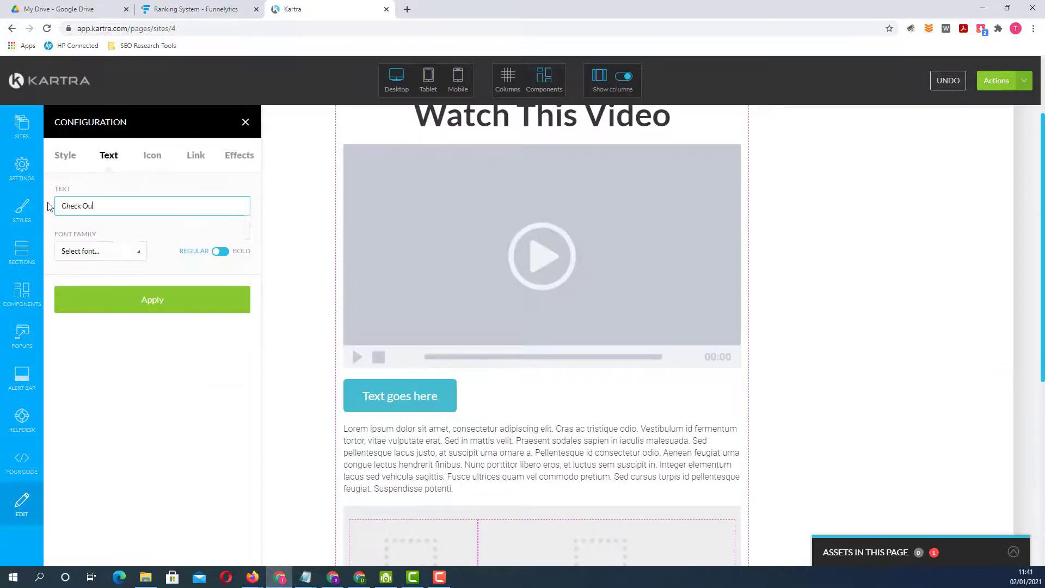
pyautogui.click(64, 156)
pyautogui.click(99, 516)
pyautogui.click(99, 463)
pyautogui.click(241, 433)
pyautogui.click(219, 410)
pyautogui.click(223, 409)
pyautogui.click(152, 548)
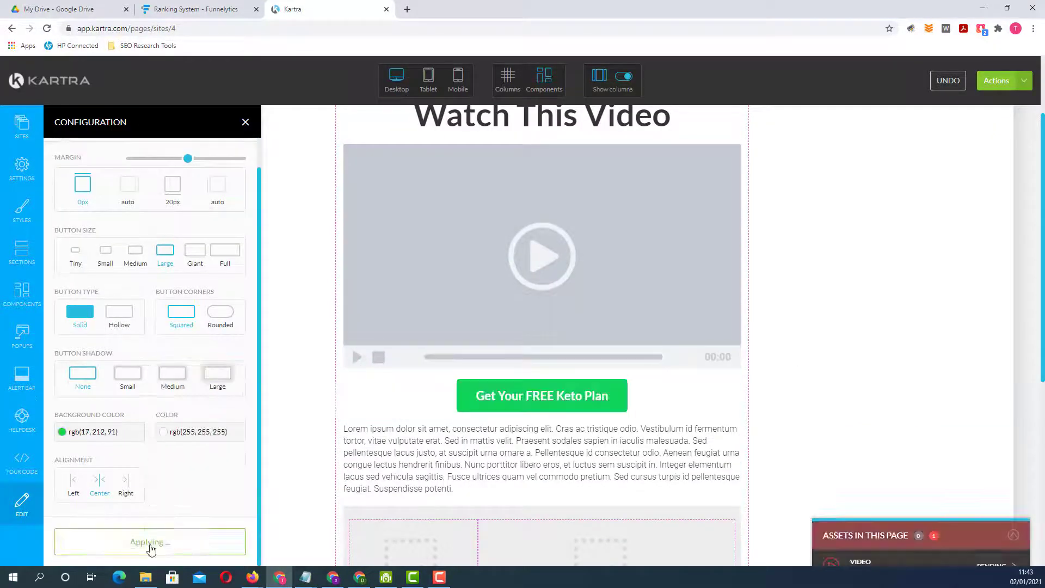
# - Replace the paragraph beneath the button with Here's all the FREE Bonuses You Get (For a Limited Time)
pyautogui.tripleClick(542, 459)
pyautogui.write("Here's all the FREE Bonuses You Get (For a Limited Time)")
# - Add an image component to the narrow column of the grey two-column block
pyautogui.scroll(-2, 542, 348)
pyautogui.click(24, 294)
pyautogui.click(167, 386)
pyautogui.moveTo(154, 205); pyautogui.dragTo(414, 372)
# - Fill the wide bonus column with the title Bonus 1: This is your amazing bonus, a step by step guide description and VALUE: $00.00 (FREE)
pyautogui.tripleClick(545, 387)
pyautogui.write('Bonus 1: This is your amazing bonus')
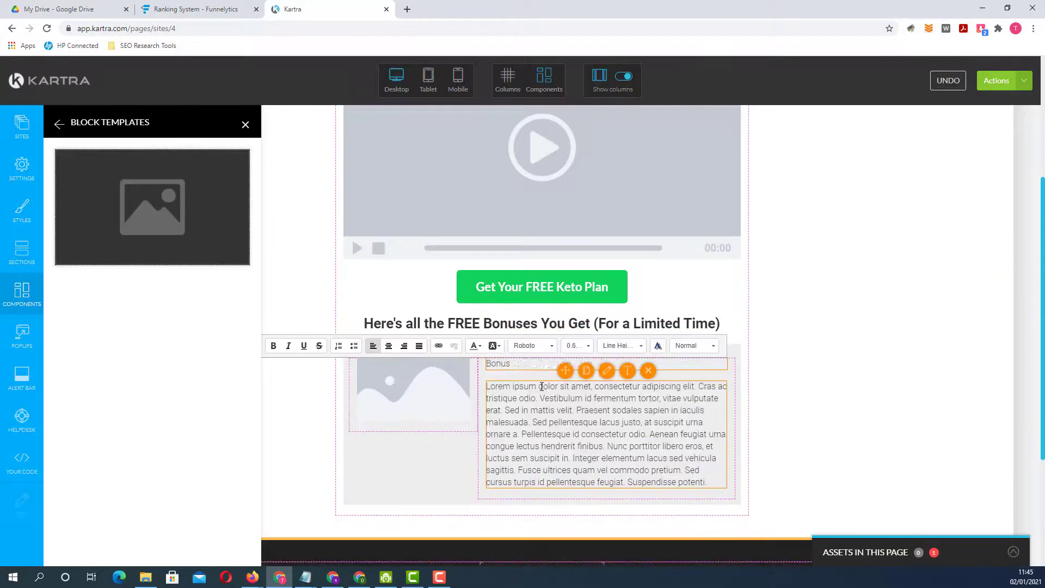
pyautogui.tripleClick(607, 404)
pyautogui.write('Step by step guide on how to do something really amazing. All you have to do is click the download link and you can start right now.  VALUE: $00.00 (FREE)')
# - Upload an image file for the placeholder beside the bonus text, apply it and close its configuration
pyautogui.click(415, 394)
pyautogui.click(315, 227)
pyautogui.click(302, 162)
pyautogui.click(430, 277)
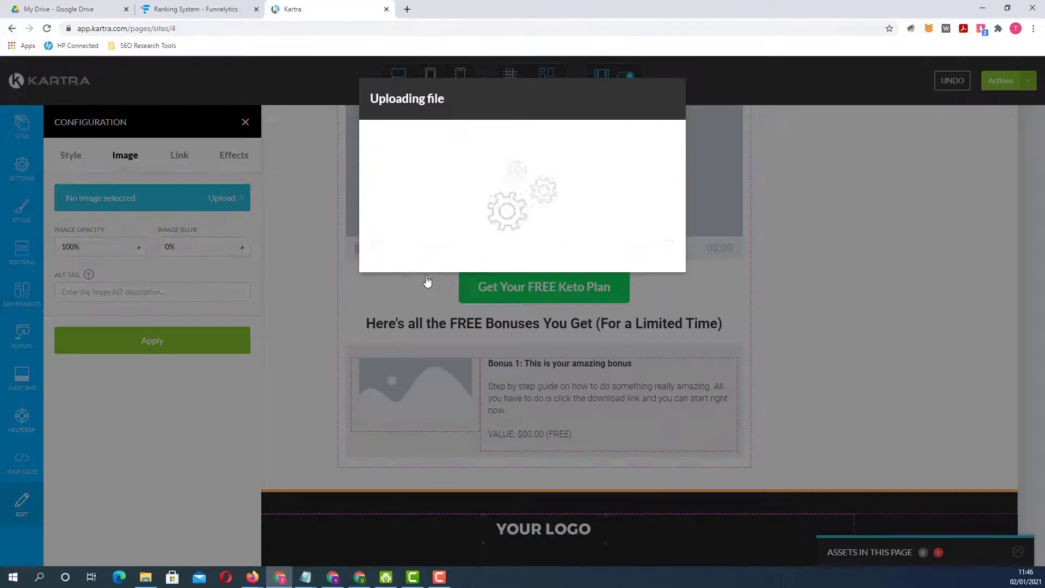
pyautogui.click(152, 341)
pyautogui.scroll(-3, 835, 350)
pyautogui.click(246, 121)
# - Review the edited page's headline, video, button, bonus block and footer
pyautogui.scroll(7, 793, 395)
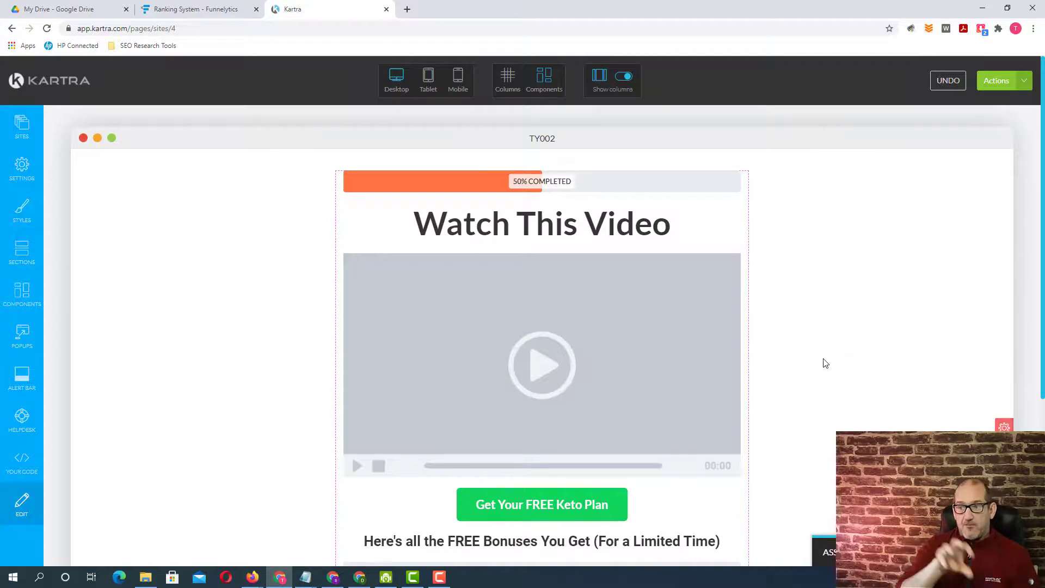
pyautogui.scroll(-1, 834, 346)
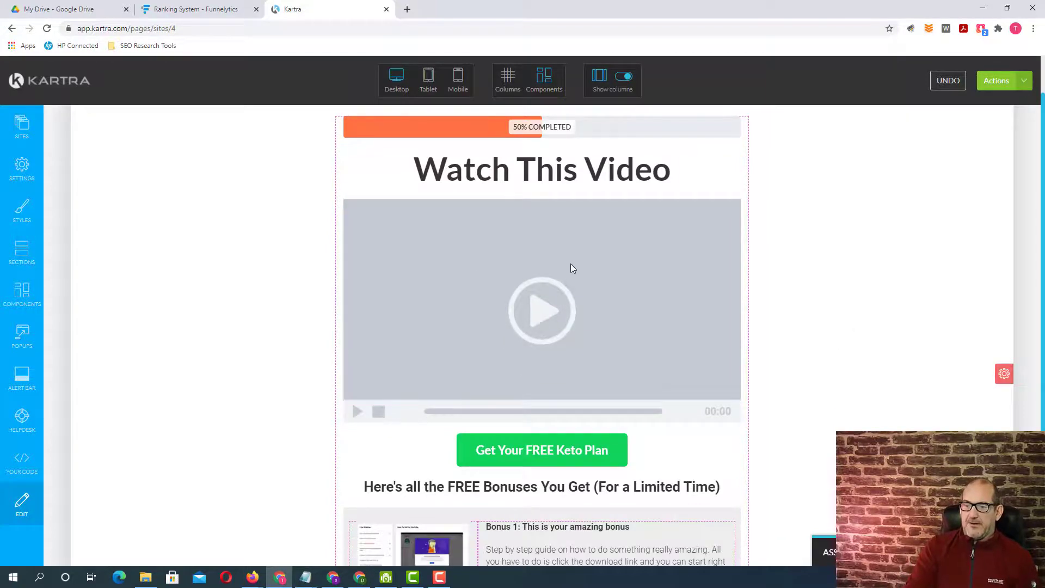
pyautogui.moveTo(570, 264)
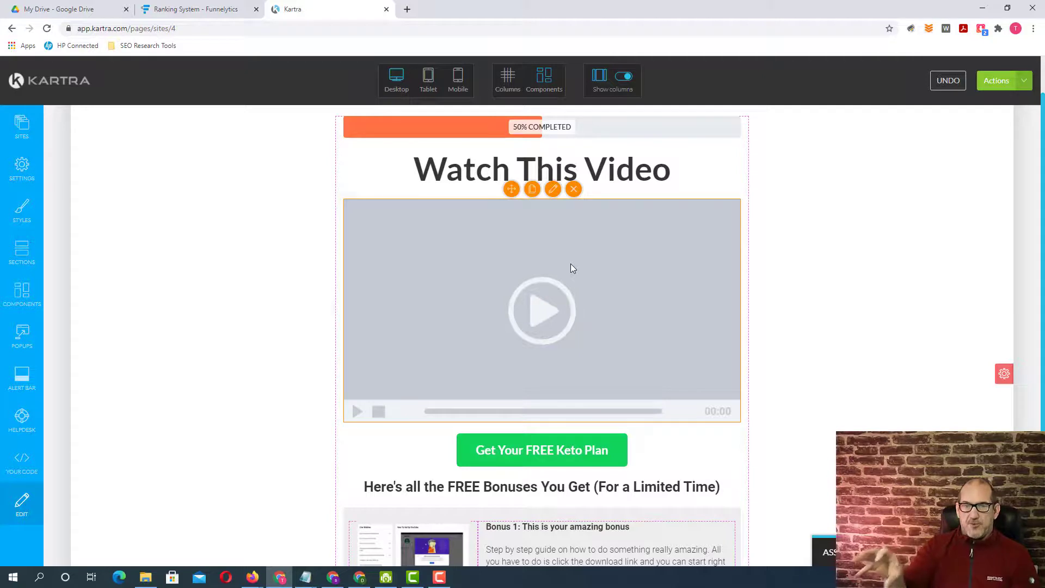
pyautogui.scroll(-1, 828, 332)
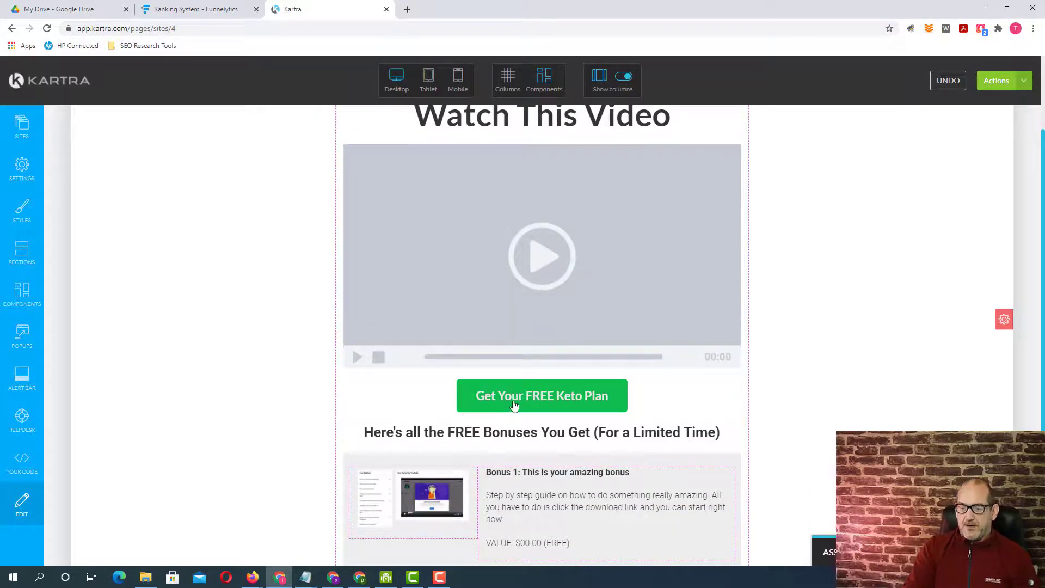
pyautogui.moveTo(527, 403)
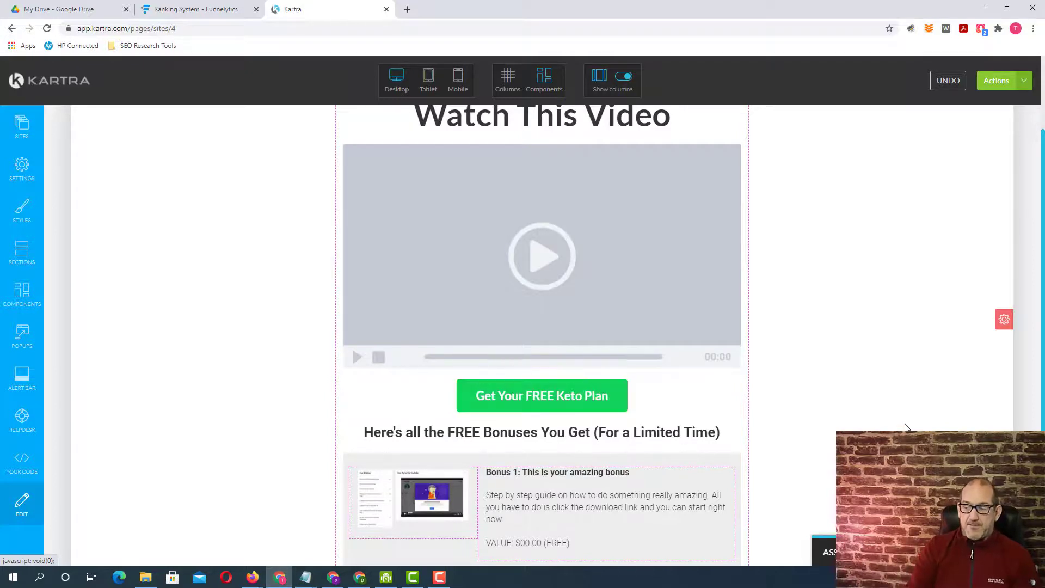
pyautogui.scroll(-1, 906, 428)
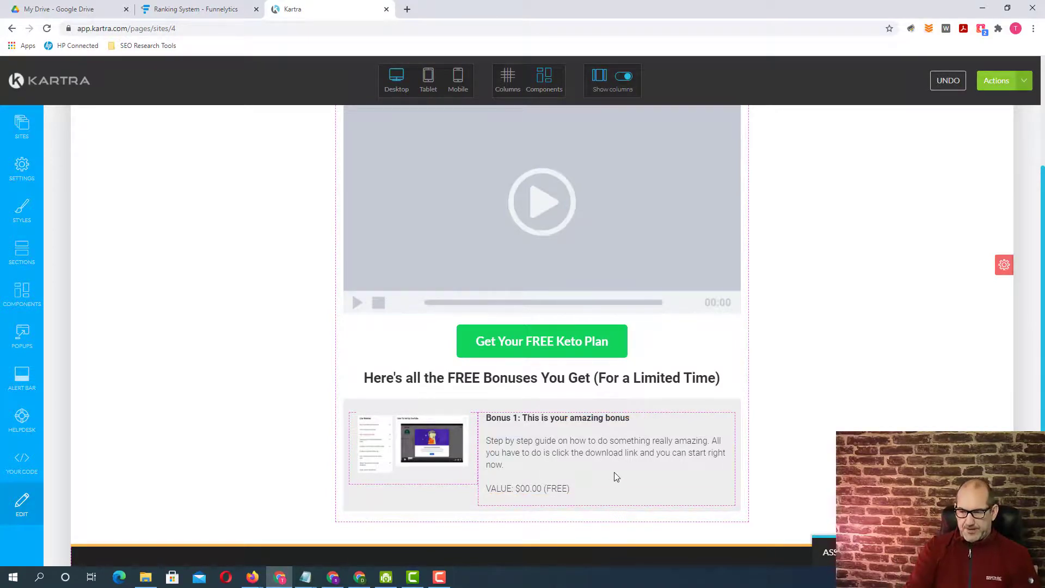
pyautogui.scroll(-2, 778, 455)
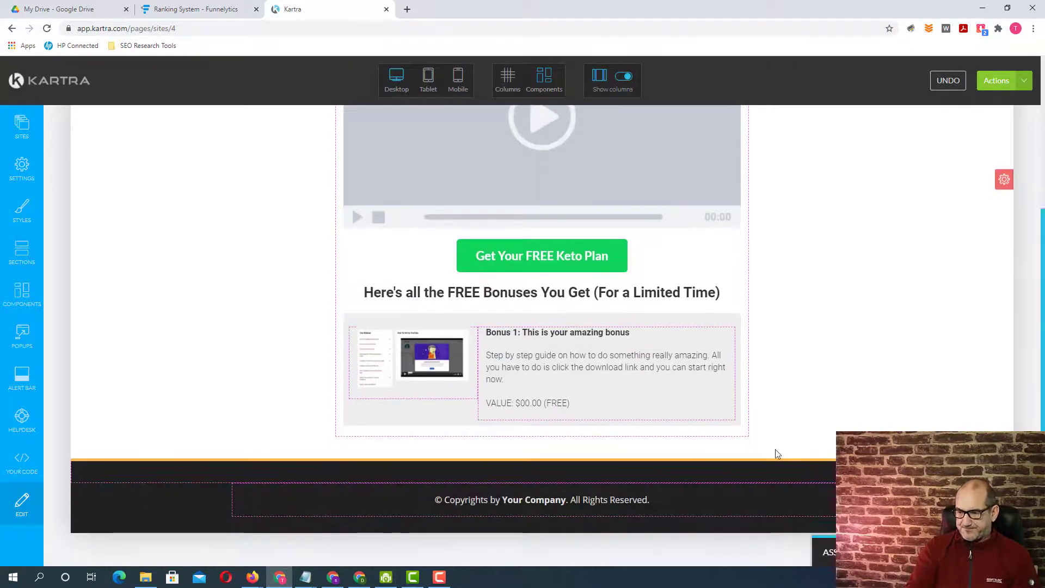
pyautogui.scroll(5, 778, 454)
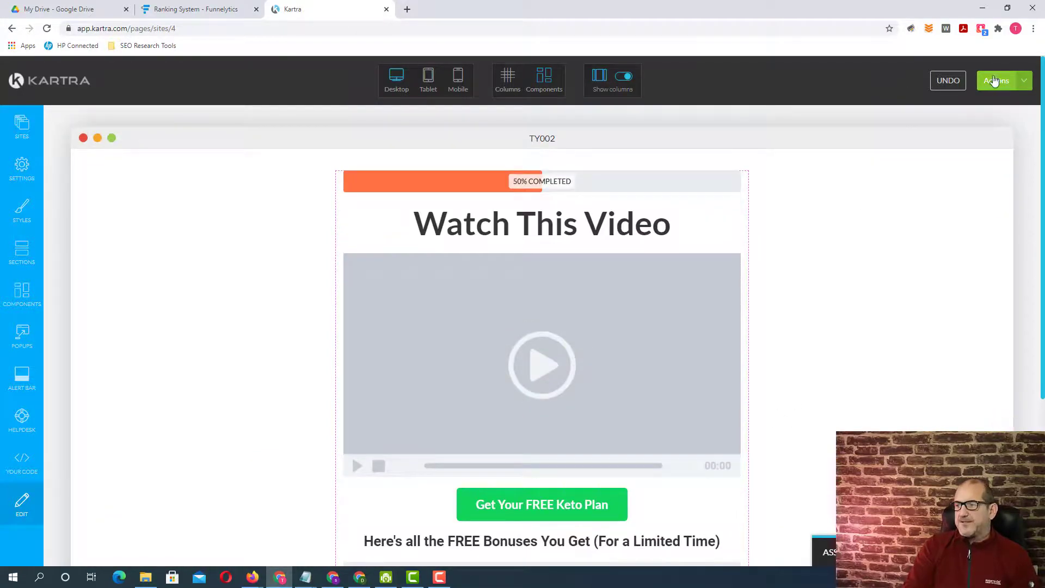
# - Save the progress of the TY002 page and dismiss the save dialog
pyautogui.click(996, 81)
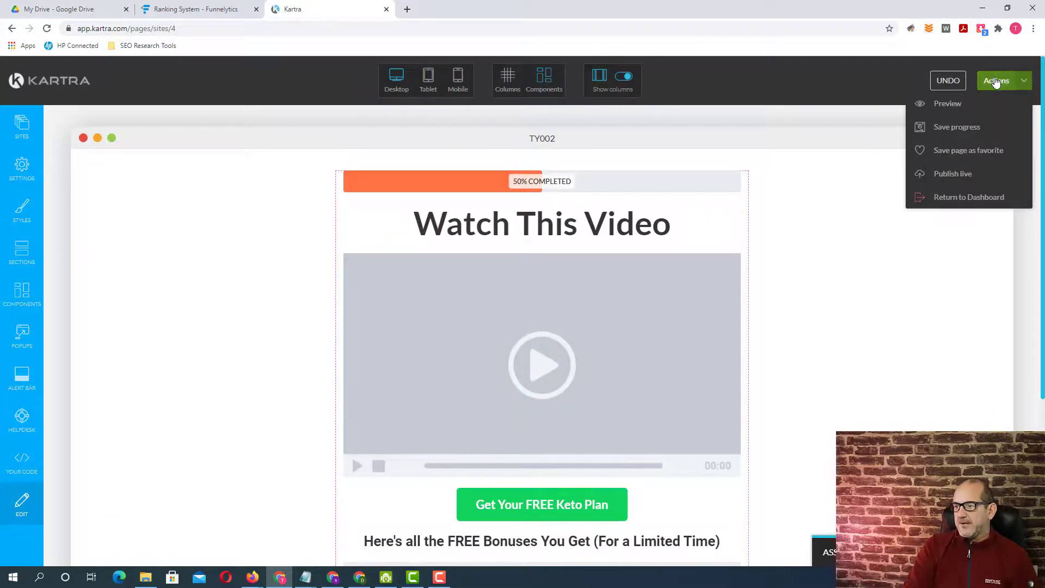
pyautogui.click(961, 128)
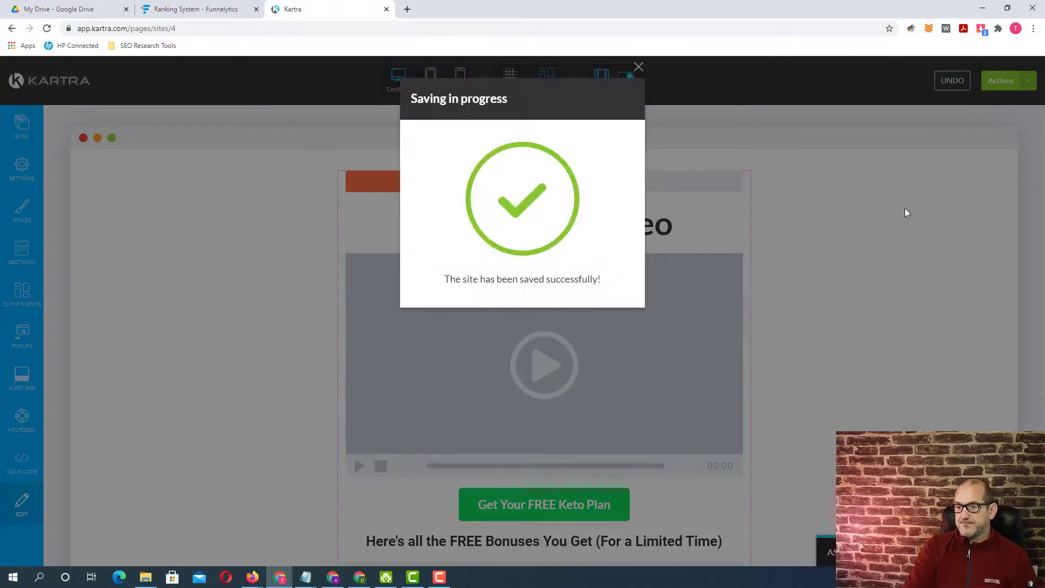
pyautogui.click(638, 67)
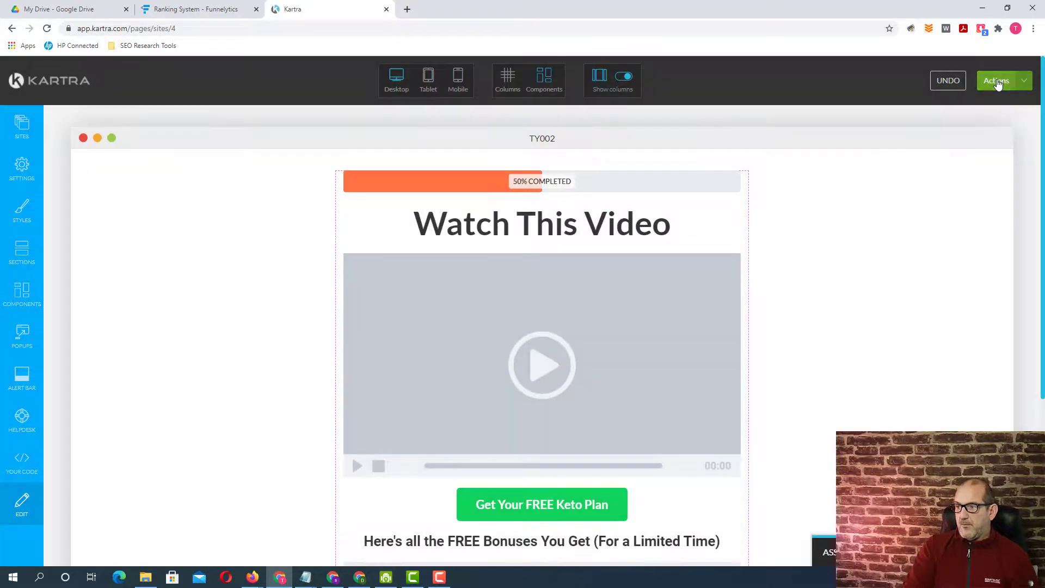
# - Preview the TY002 page, accept its cookie notice, check it down to the footer and close the preview
pyautogui.click(996, 82)
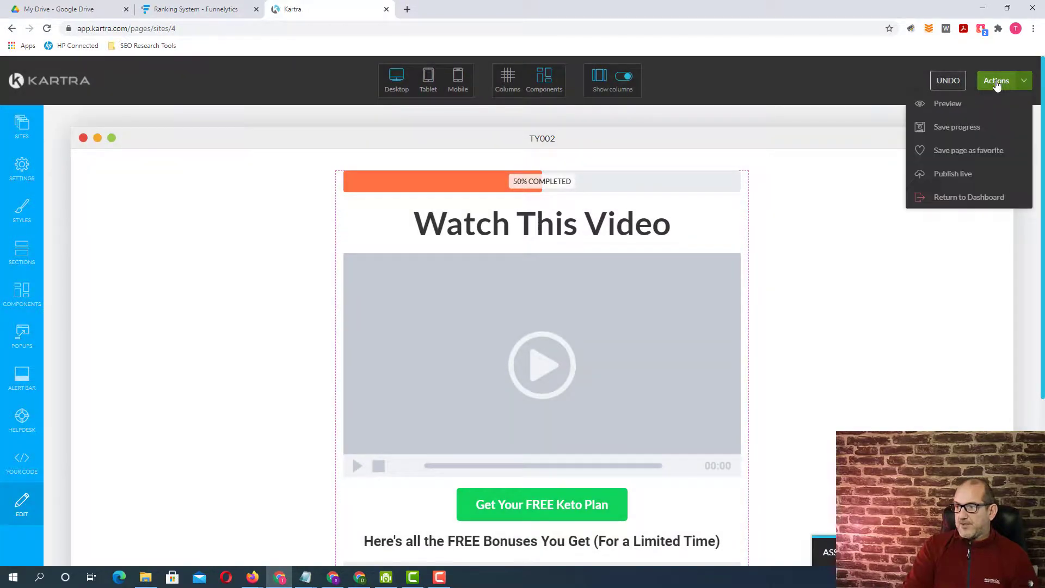
pyautogui.click(950, 109)
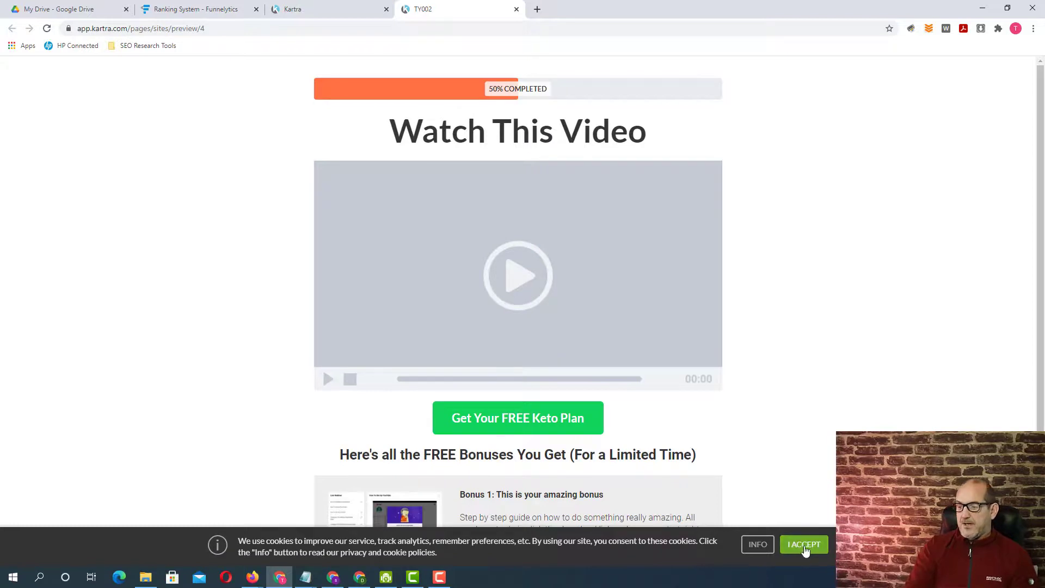
pyautogui.click(805, 544)
pyautogui.scroll(-3, 820, 376)
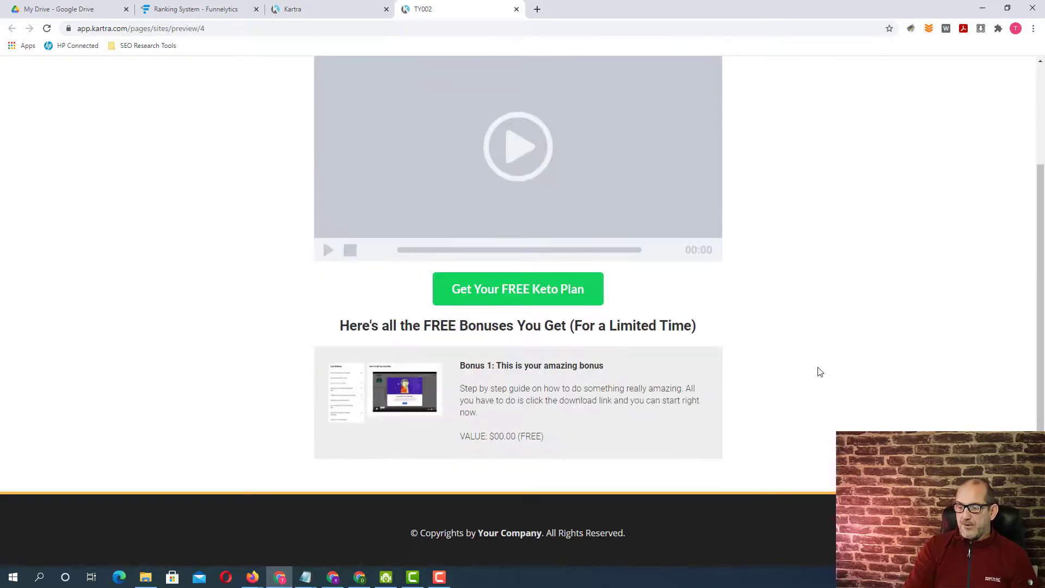
pyautogui.scroll(3, 814, 398)
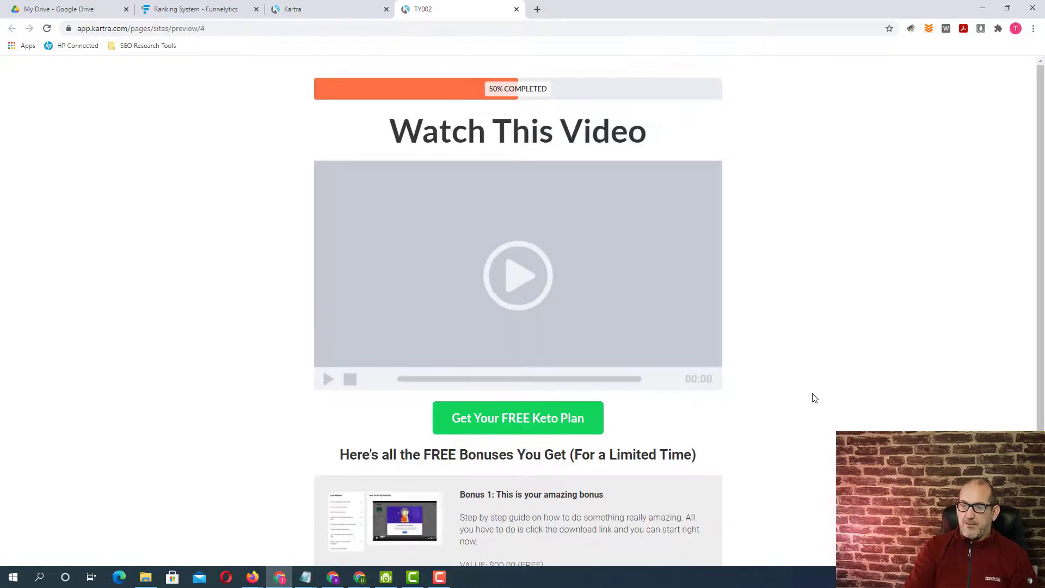
pyautogui.click(516, 11)
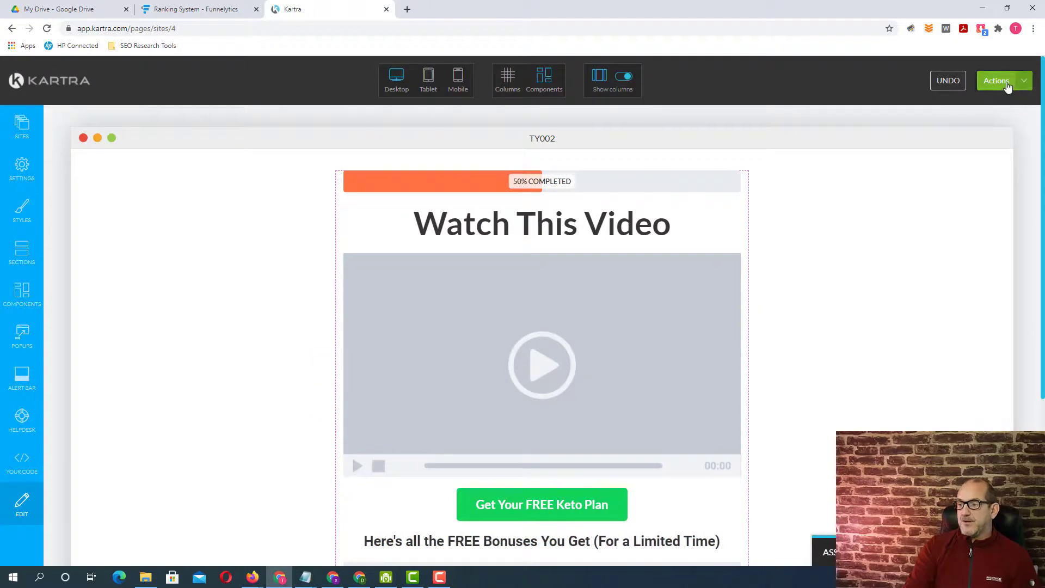
# - Publish the TY002 page live using the direct page link option
pyautogui.click(1006, 84)
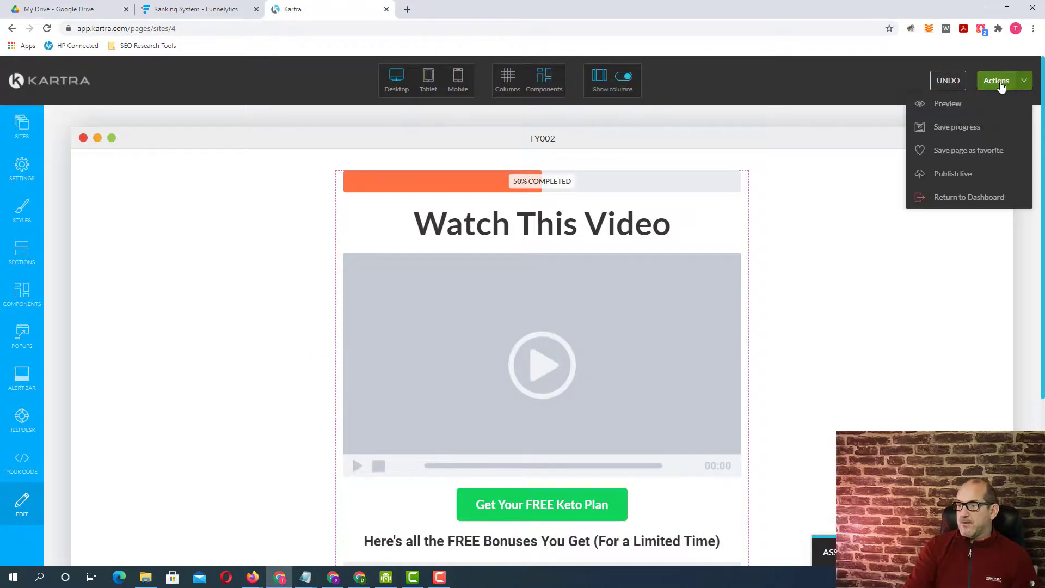
pyautogui.click(961, 174)
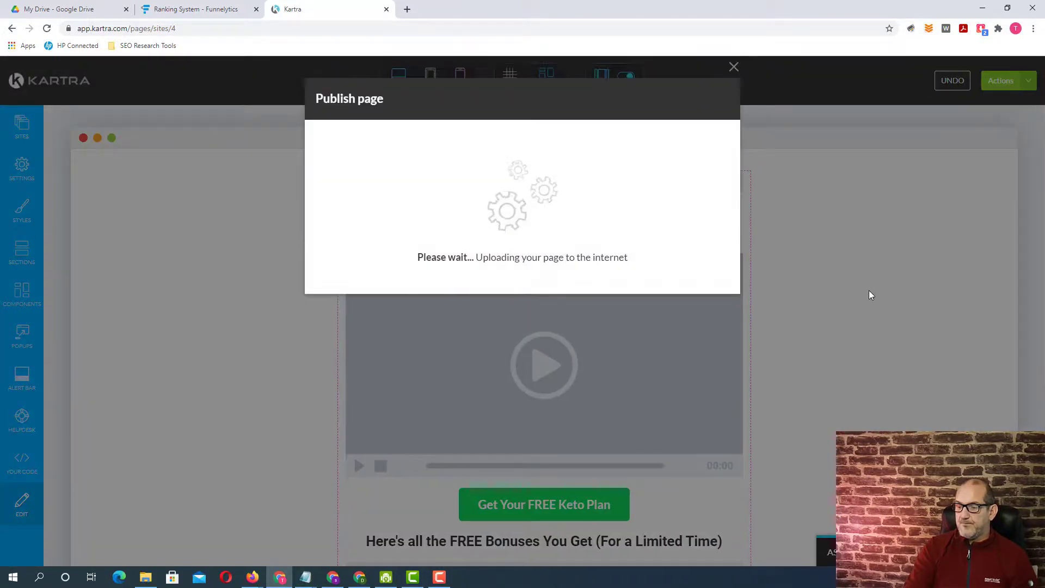
pyautogui.click(455, 207)
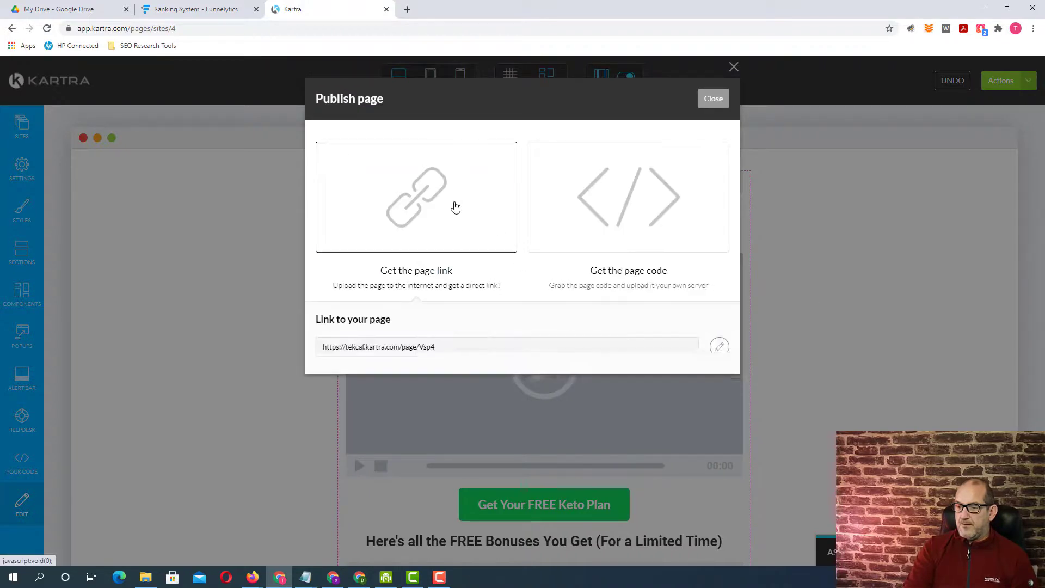
pyautogui.click(719, 347)
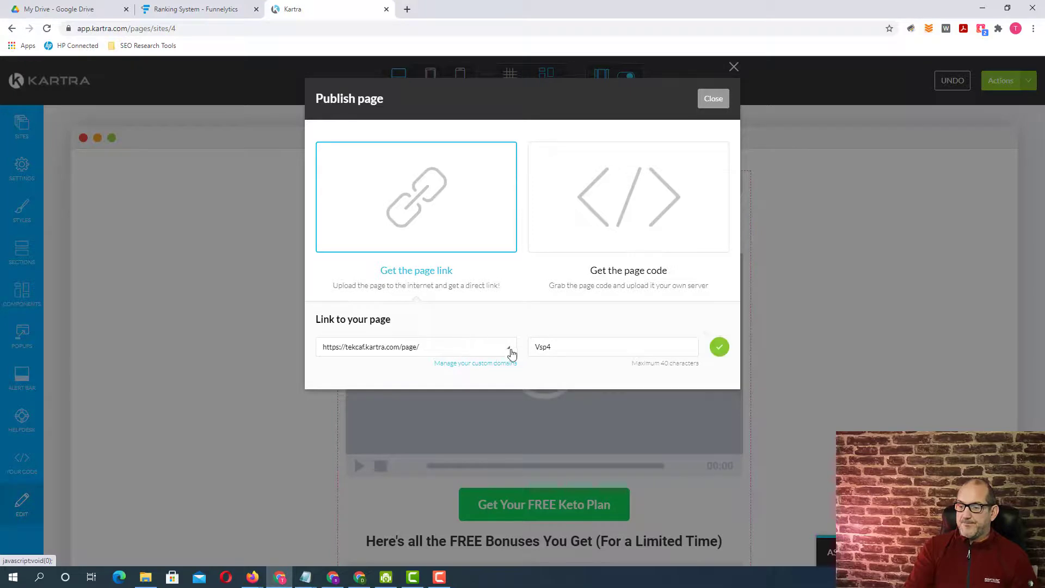
pyautogui.click(507, 351)
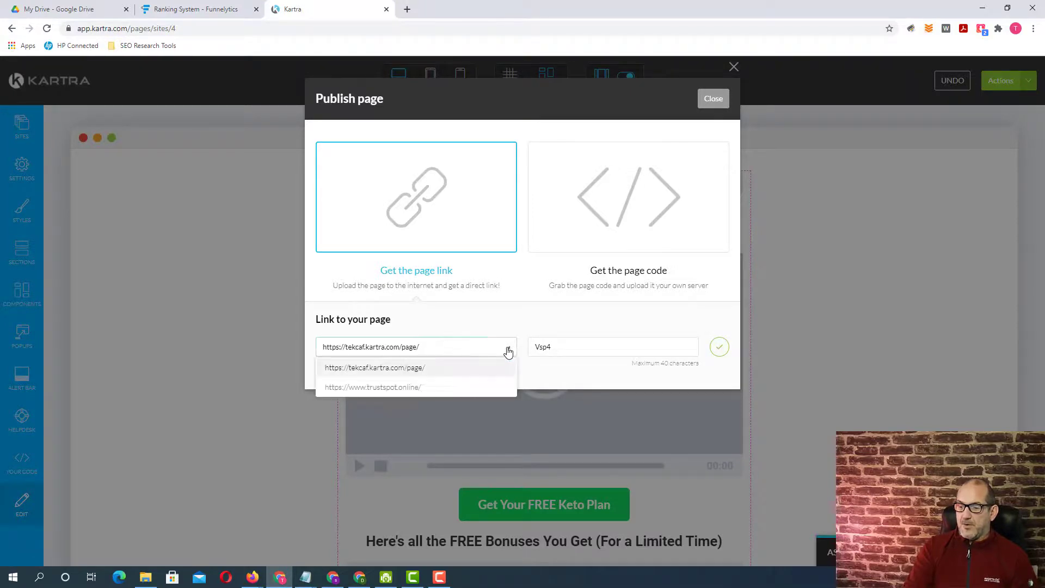
pyautogui.click(388, 387)
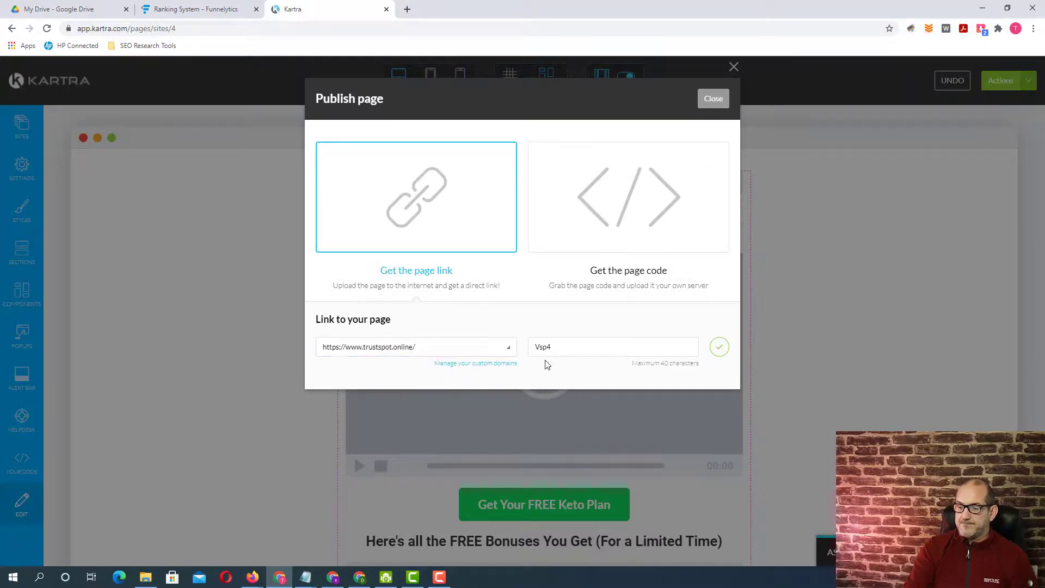
pyautogui.click(565, 346)
pyautogui.moveTo(565, 347); pyautogui.dragTo(522, 347)
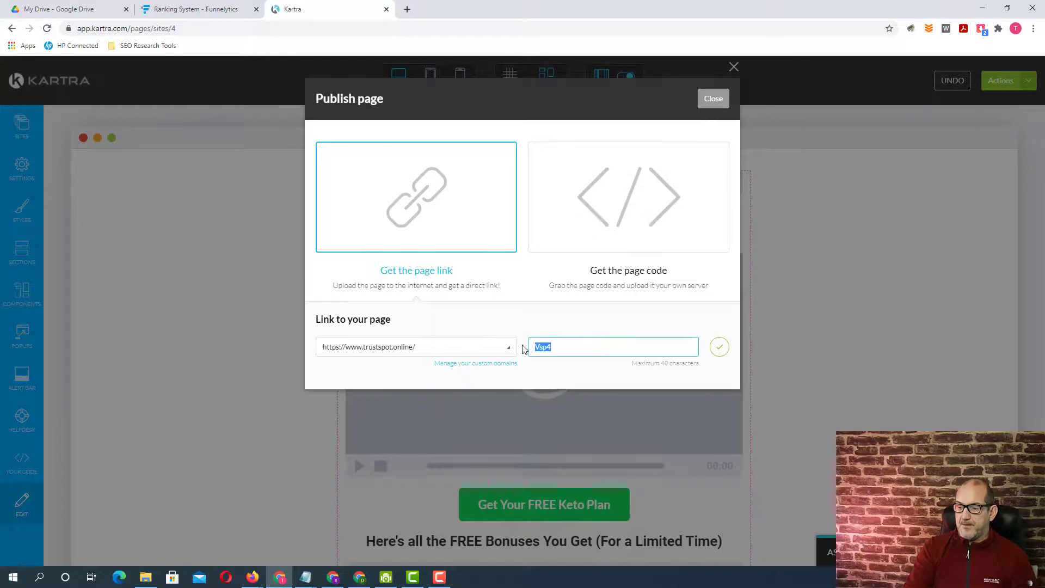
pyautogui.write('ty')
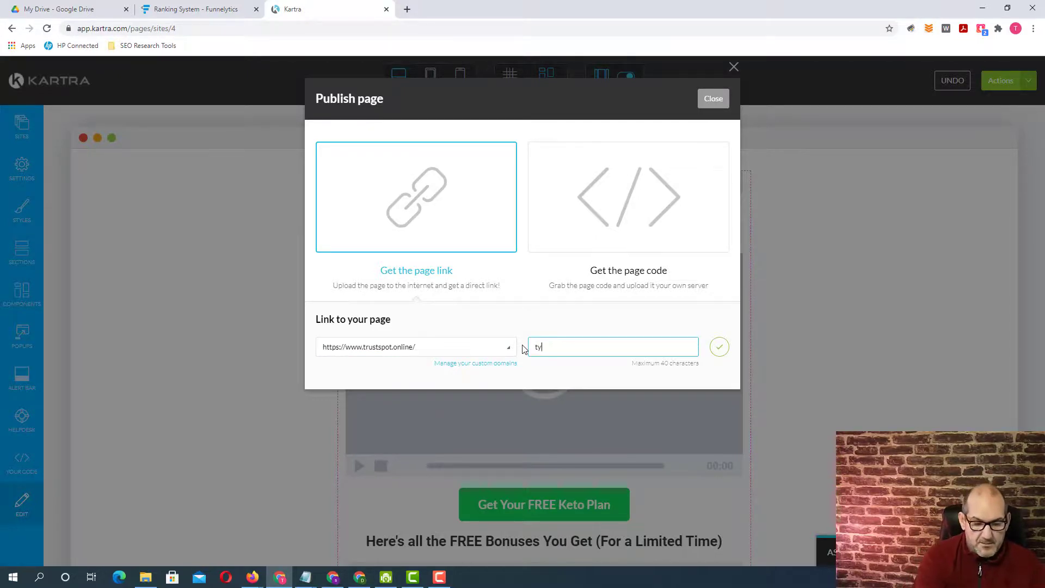
pyautogui.write('-002')
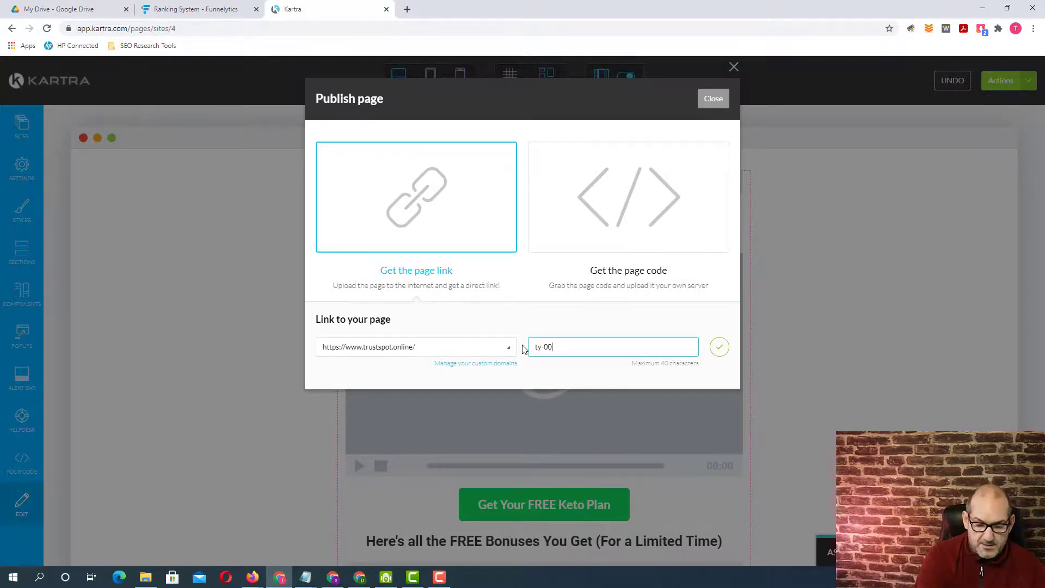
pyautogui.click(722, 349)
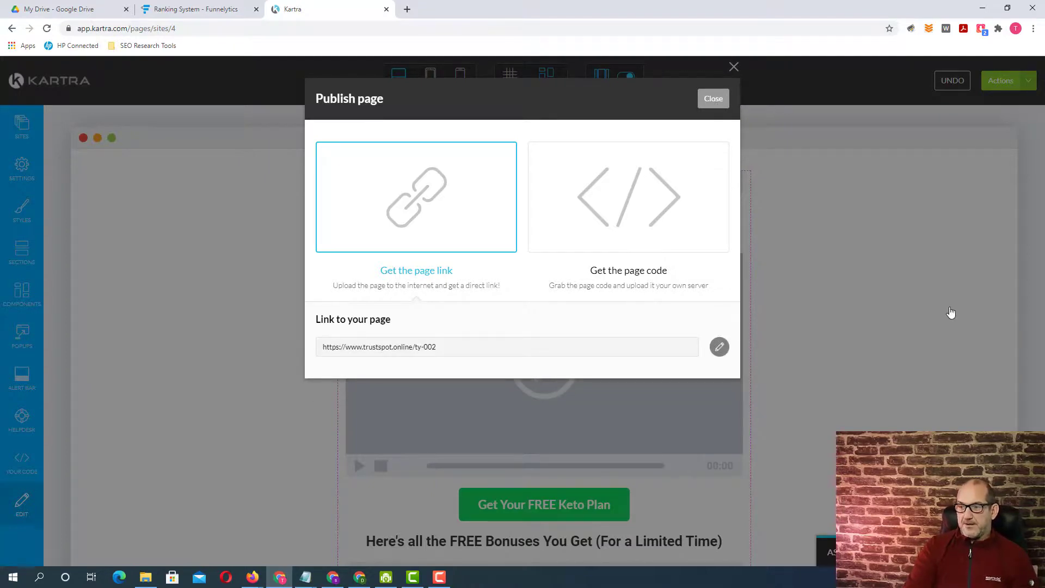
pyautogui.click(884, 312)
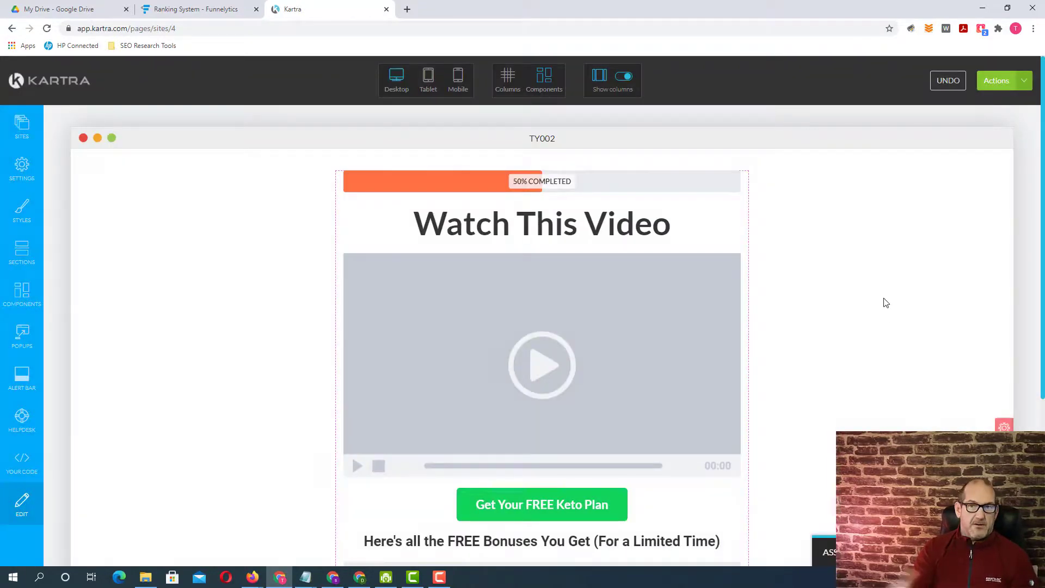
# - Exit the page editor to the dashboard and confirm leaving
pyautogui.click(1026, 83)
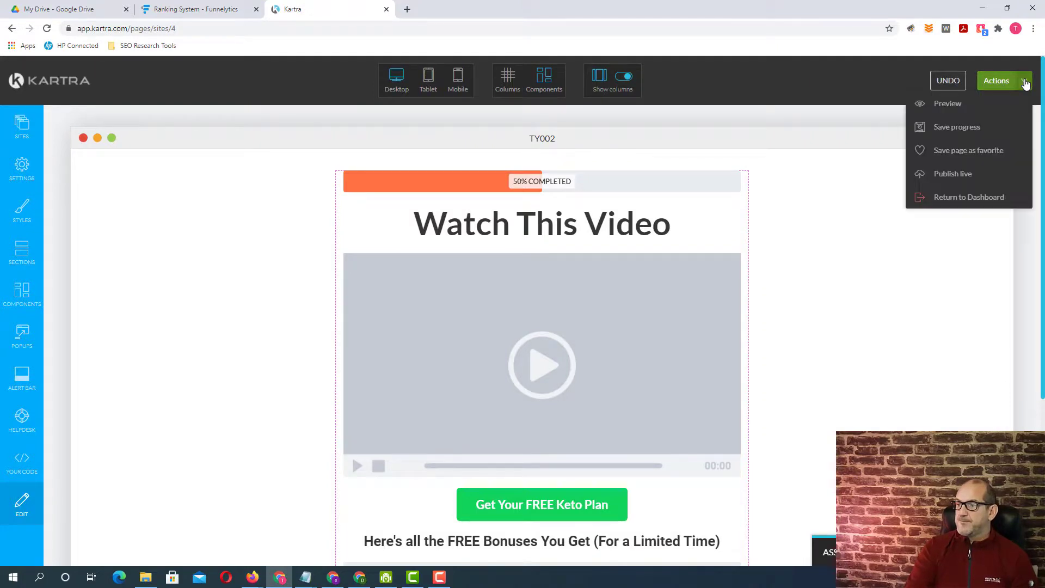
pyautogui.click(957, 201)
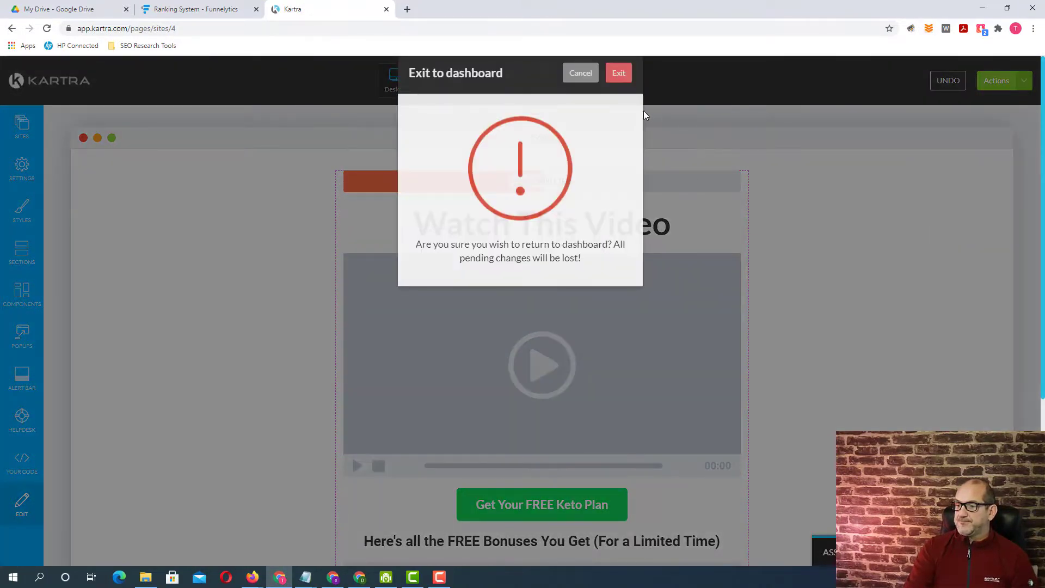
pyautogui.click(619, 77)
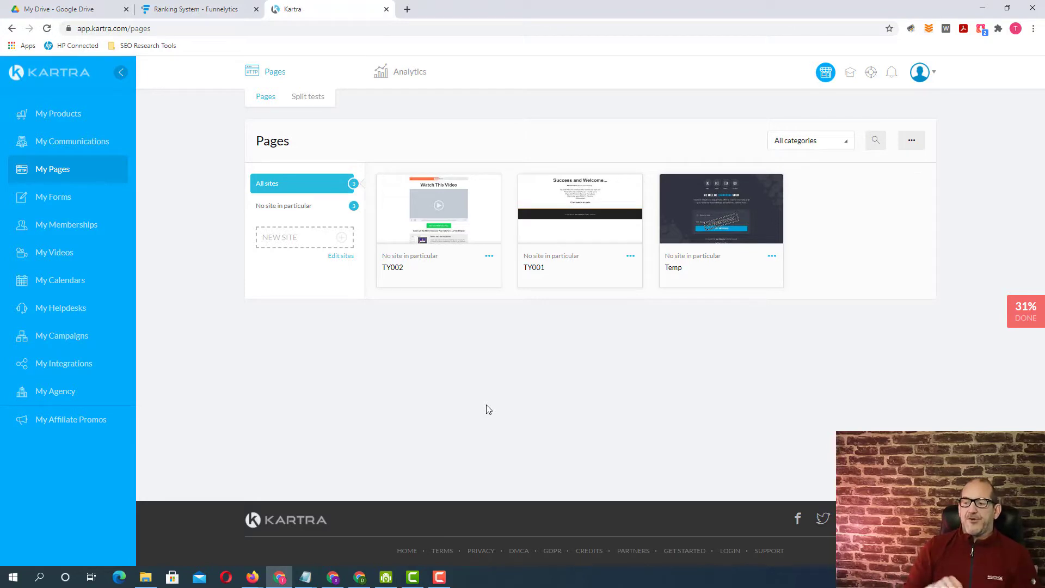
# - View the previews of the TY001 and TY002 pages from the pages list, closing each one
pyautogui.click(582, 210)
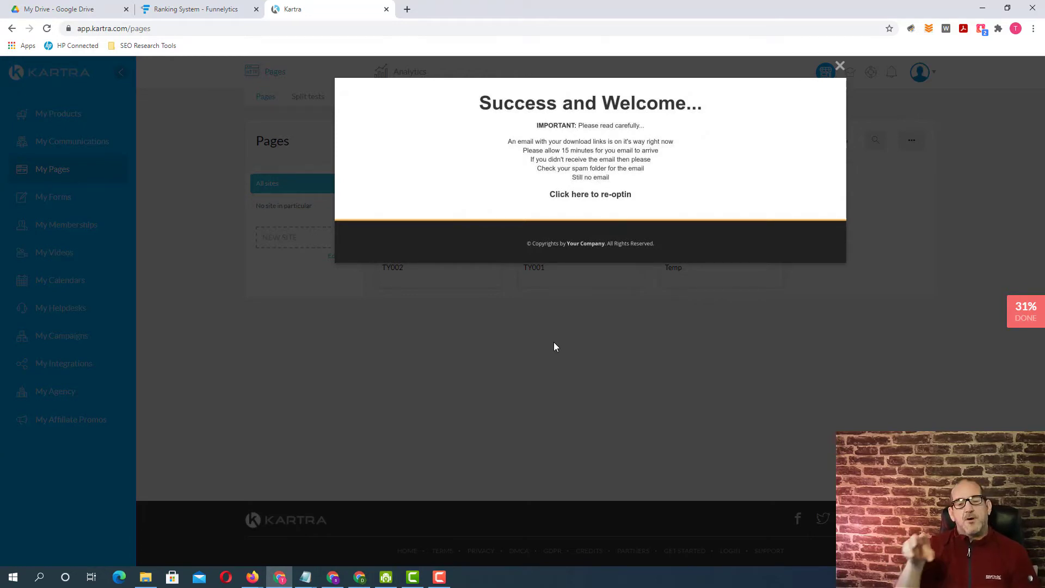
pyautogui.click(525, 351)
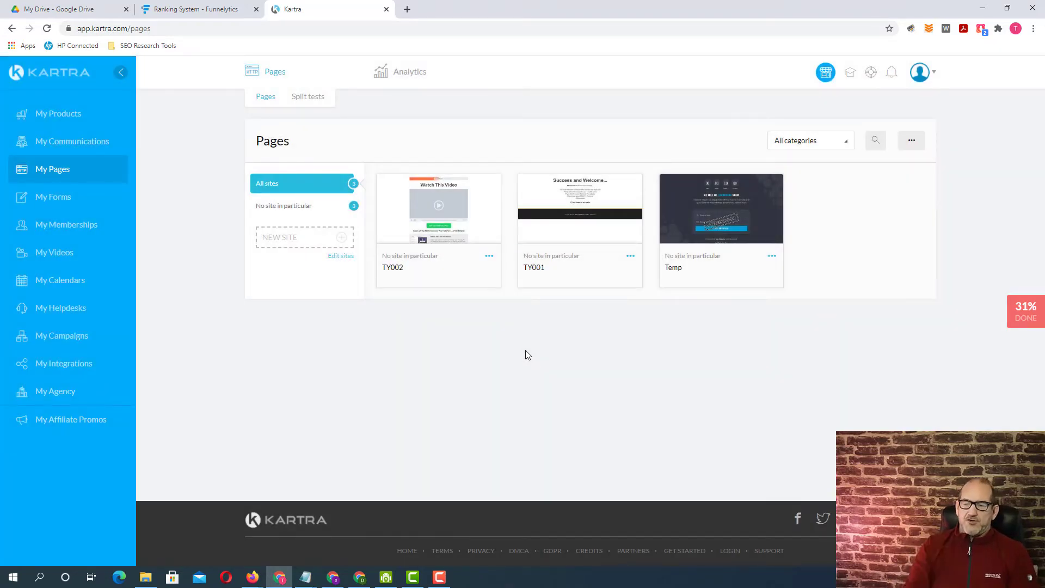
pyautogui.click(437, 213)
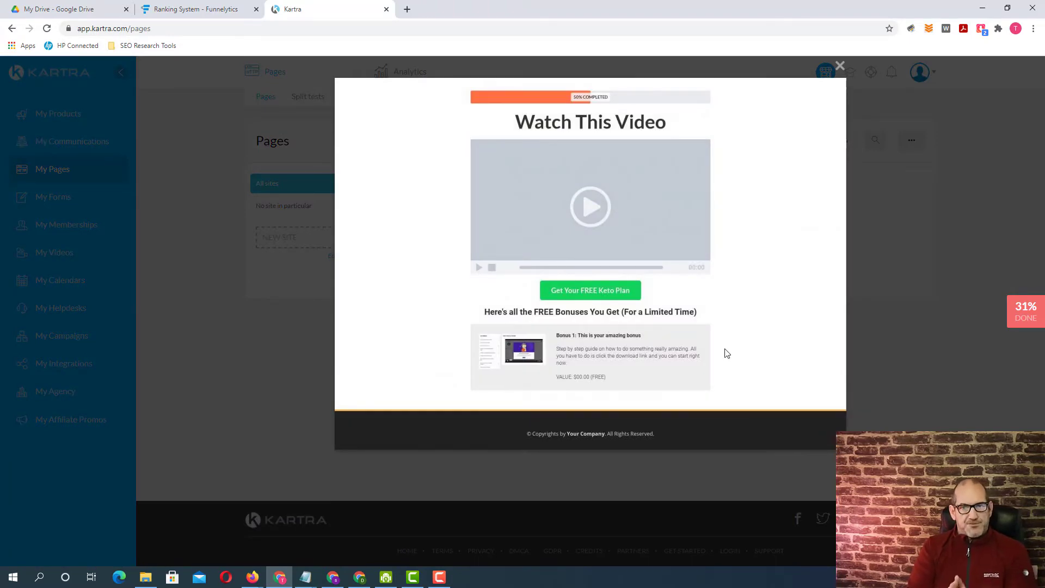
pyautogui.click(840, 66)
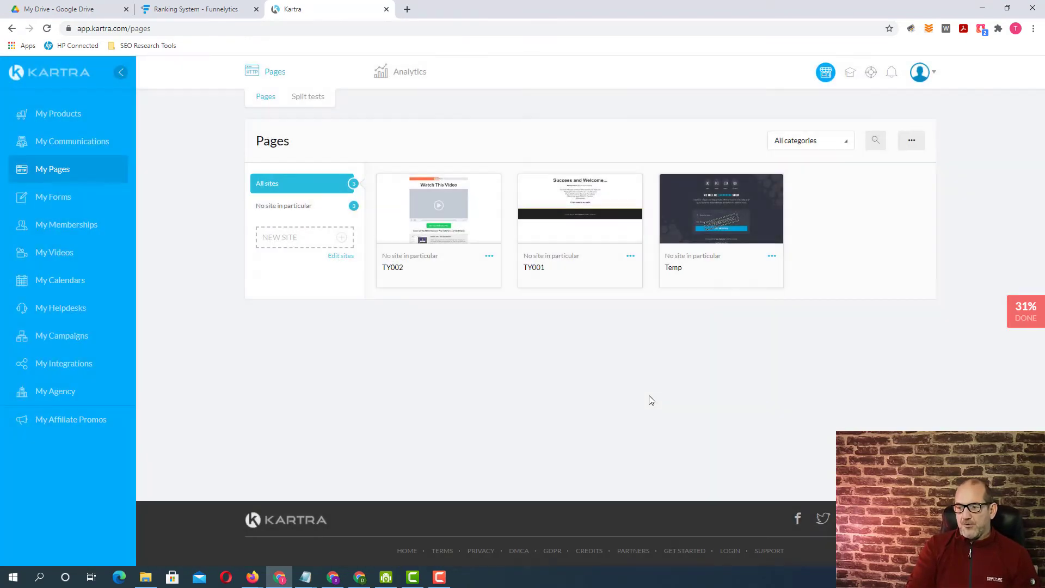